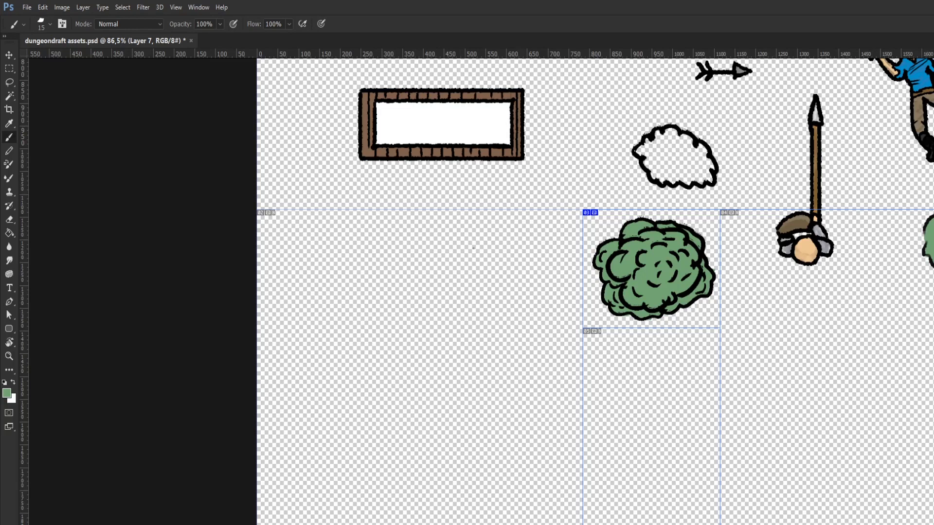
- Set up the inking brush at size 30 with 80% flow and the default black foreground colour
{"action": "key", "text": "period"}
{"action": "key", "text": "bracketleft"}
{"action": "key", "text": "bracketleft"}
{"action": "key", "text": "bracketleft"}
{"action": "key", "text": "bracketleft"}
{"action": "key", "text": "bracketleft"}
{"action": "key", "text": "d"}
{"action": "left_click_drag", "start_coordinate": [368, 257], "coordinate": [362, 335]}
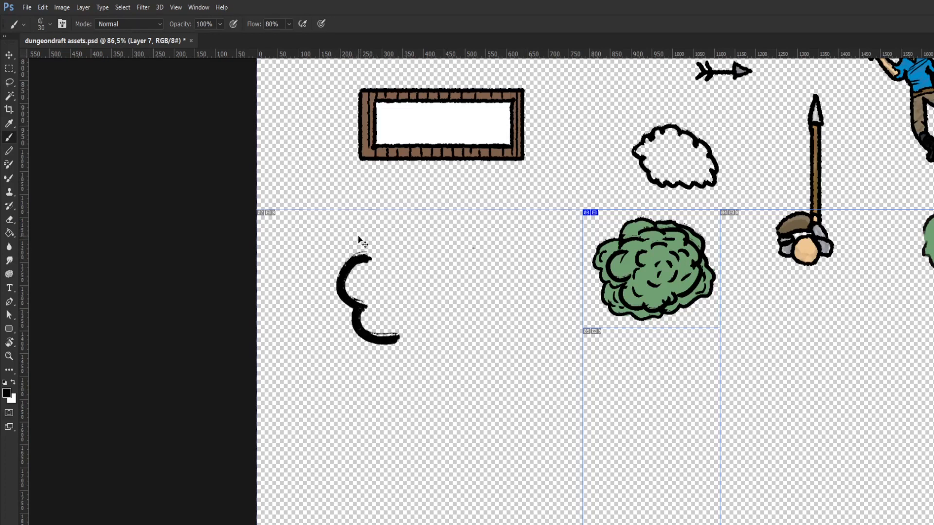
{"action": "key", "text": "ctrl+alt+z"}
{"action": "key", "text": "ctrl+alt+z"}
- Draw a closed scalloped foliage outline in black with a size 15 brush in the empty area beside the green tree
{"action": "key", "text": "bracketleft"}
{"action": "key", "text": "bracketleft"}
{"action": "key", "text": "bracketleft"}
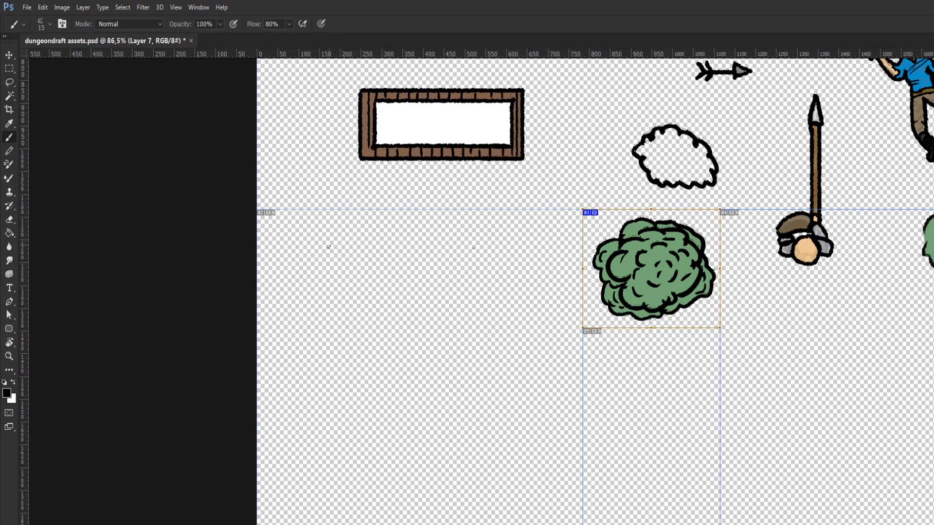
{"action": "mouse_move", "coordinate": [366, 272]}
{"action": "left_mouse_down"}
{"action": "mouse_move", "coordinate": [351, 300]}
{"action": "mouse_move", "coordinate": [379, 321]}
{"action": "mouse_move", "coordinate": [393, 247]}
{"action": "mouse_move", "coordinate": [429, 247]}
{"action": "mouse_move", "coordinate": [448, 293]}
{"action": "mouse_move", "coordinate": [464, 302]}
{"action": "mouse_move", "coordinate": [429, 324]}
{"action": "left_mouse_up"}
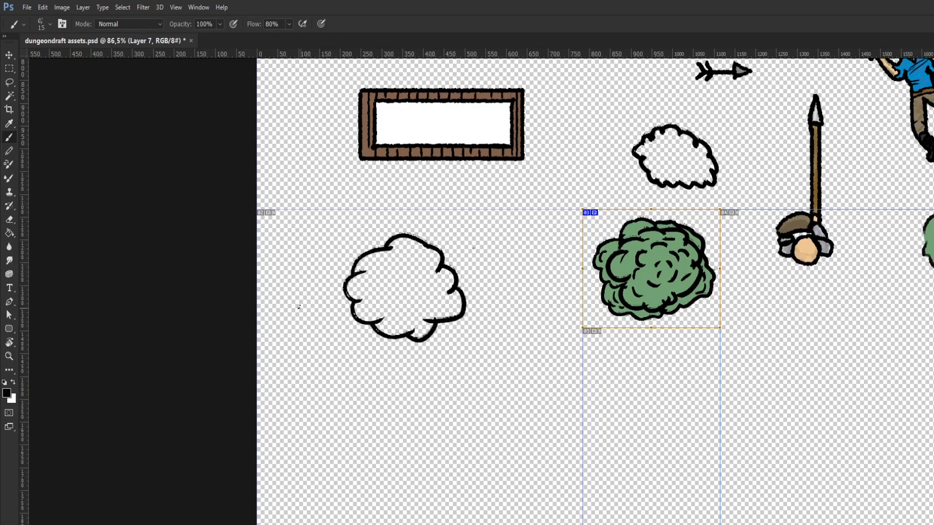
- Add short curved leaf strokes inside the scalloped foliage outline
{"action": "mouse_move", "coordinate": [377, 281]}
{"action": "left_mouse_down"}
{"action": "mouse_move", "coordinate": [383, 303]}
{"action": "mouse_move", "coordinate": [409, 262]}
{"action": "mouse_move", "coordinate": [437, 292]}
{"action": "left_mouse_up"}
{"action": "left_click_drag", "start_coordinate": [436, 298], "coordinate": [408, 315]}
{"action": "left_click_drag", "start_coordinate": [398, 305], "coordinate": [395, 319]}
- Draw outer rings of scalloped foliage around the central cluster and add more short leaf strokes
{"action": "mouse_move", "coordinate": [419, 243]}
{"action": "left_mouse_down"}
{"action": "mouse_move", "coordinate": [457, 243]}
{"action": "mouse_move", "coordinate": [496, 296]}
{"action": "mouse_move", "coordinate": [417, 369]}
{"action": "mouse_move", "coordinate": [329, 332]}
{"action": "mouse_move", "coordinate": [343, 254]}
{"action": "mouse_move", "coordinate": [387, 233]}
{"action": "mouse_move", "coordinate": [340, 252]}
{"action": "mouse_move", "coordinate": [324, 293]}
{"action": "mouse_move", "coordinate": [346, 343]}
{"action": "mouse_move", "coordinate": [404, 375]}
{"action": "mouse_move", "coordinate": [456, 340]}
{"action": "mouse_move", "coordinate": [492, 287]}
{"action": "mouse_move", "coordinate": [455, 233]}
{"action": "mouse_move", "coordinate": [374, 225]}
{"action": "left_mouse_up"}
{"action": "key", "text": "ctrl+z"}
{"action": "mouse_move", "coordinate": [346, 315]}
{"action": "left_mouse_down"}
{"action": "mouse_move", "coordinate": [369, 345]}
{"action": "mouse_move", "coordinate": [425, 337]}
{"action": "left_mouse_up"}
{"action": "mouse_move", "coordinate": [423, 245]}
{"action": "left_mouse_down"}
{"action": "mouse_move", "coordinate": [448, 236]}
{"action": "mouse_move", "coordinate": [460, 289]}
{"action": "left_mouse_up"}
{"action": "mouse_move", "coordinate": [426, 331]}
{"action": "left_mouse_down"}
{"action": "mouse_move", "coordinate": [453, 343]}
{"action": "mouse_move", "coordinate": [460, 307]}
{"action": "left_mouse_up"}
{"action": "mouse_move", "coordinate": [470, 292]}
{"action": "left_mouse_down"}
{"action": "mouse_move", "coordinate": [482, 299]}
{"action": "mouse_move", "coordinate": [476, 315]}
{"action": "left_mouse_up"}
{"action": "left_click_drag", "start_coordinate": [474, 317], "coordinate": [468, 334]}
{"action": "mouse_move", "coordinate": [341, 282]}
{"action": "left_mouse_down"}
{"action": "mouse_move", "coordinate": [341, 328]}
{"action": "mouse_move", "coordinate": [355, 343]}
{"action": "mouse_move", "coordinate": [378, 355]}
{"action": "left_mouse_up"}
{"action": "mouse_move", "coordinate": [391, 232]}
{"action": "left_mouse_down"}
{"action": "mouse_move", "coordinate": [364, 232]}
{"action": "mouse_move", "coordinate": [353, 265]}
{"action": "left_mouse_up"}
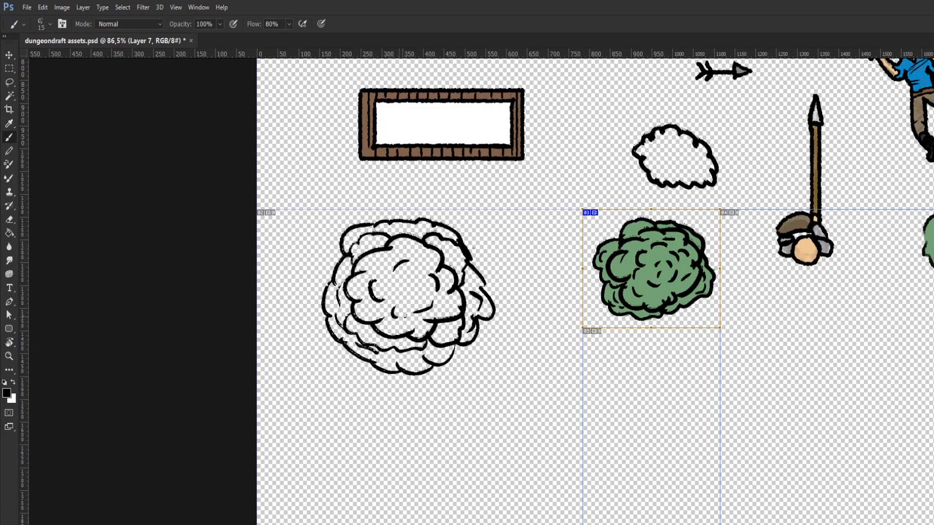
{"action": "mouse_move", "coordinate": [447, 252]}
{"action": "left_mouse_down"}
{"action": "mouse_move", "coordinate": [412, 273]}
{"action": "mouse_move", "coordinate": [413, 263]}
{"action": "mouse_move", "coordinate": [421, 295]}
{"action": "left_mouse_up"}
- On a layer named Color, paint the new tree's foliage in the existing tree's green
{"action": "key", "text": "Return"}
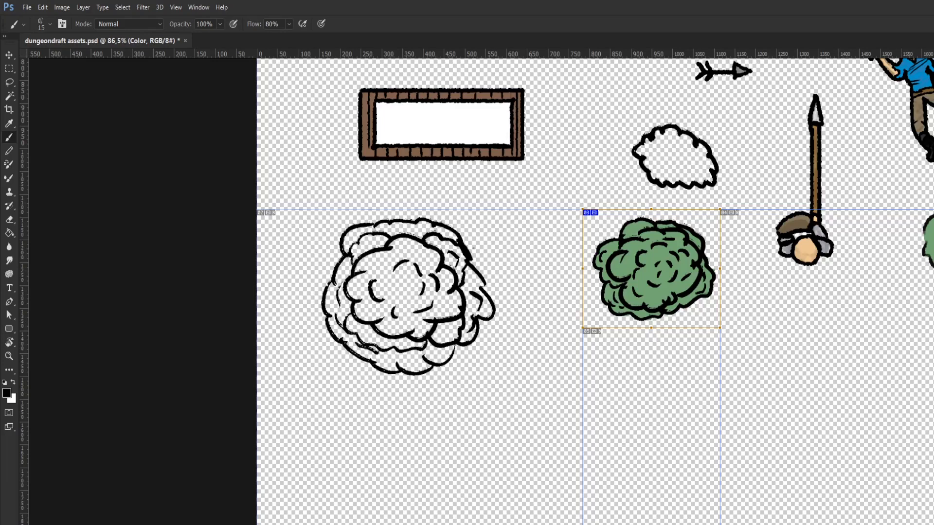
{"action": "key", "text": "period"}
{"action": "mouse_move", "coordinate": [403, 296]}
{"action": "left_mouse_down"}
{"action": "mouse_move", "coordinate": [397, 321]}
{"action": "mouse_move", "coordinate": [417, 267]}
{"action": "mouse_move", "coordinate": [371, 311]}
{"action": "mouse_move", "coordinate": [383, 241]}
{"action": "mouse_move", "coordinate": [372, 232]}
{"action": "mouse_move", "coordinate": [355, 243]}
{"action": "mouse_move", "coordinate": [369, 228]}
{"action": "mouse_move", "coordinate": [438, 228]}
{"action": "mouse_move", "coordinate": [443, 263]}
{"action": "mouse_move", "coordinate": [472, 260]}
{"action": "mouse_move", "coordinate": [468, 296]}
{"action": "mouse_move", "coordinate": [484, 294]}
{"action": "mouse_move", "coordinate": [487, 316]}
{"action": "mouse_move", "coordinate": [462, 322]}
{"action": "mouse_move", "coordinate": [465, 333]}
{"action": "mouse_move", "coordinate": [446, 336]}
{"action": "mouse_move", "coordinate": [467, 302]}
{"action": "mouse_move", "coordinate": [407, 335]}
{"action": "mouse_move", "coordinate": [429, 269]}
{"action": "mouse_move", "coordinate": [385, 333]}
{"action": "mouse_move", "coordinate": [378, 287]}
{"action": "mouse_move", "coordinate": [360, 282]}
{"action": "mouse_move", "coordinate": [359, 260]}
{"action": "mouse_move", "coordinate": [341, 277]}
{"action": "mouse_move", "coordinate": [343, 268]}
{"action": "mouse_move", "coordinate": [331, 297]}
{"action": "mouse_move", "coordinate": [343, 288]}
{"action": "mouse_move", "coordinate": [344, 306]}
{"action": "mouse_move", "coordinate": [335, 297]}
{"action": "mouse_move", "coordinate": [332, 309]}
{"action": "mouse_move", "coordinate": [338, 327]}
{"action": "mouse_move", "coordinate": [362, 309]}
{"action": "mouse_move", "coordinate": [355, 321]}
{"action": "mouse_move", "coordinate": [366, 322]}
{"action": "mouse_move", "coordinate": [369, 341]}
{"action": "mouse_move", "coordinate": [406, 355]}
{"action": "mouse_move", "coordinate": [421, 332]}
{"action": "mouse_move", "coordinate": [418, 354]}
{"action": "mouse_move", "coordinate": [417, 344]}
{"action": "mouse_move", "coordinate": [439, 341]}
{"action": "mouse_move", "coordinate": [433, 363]}
{"action": "left_mouse_up"}
- Erase the green paint that spills outside the new tree's outline with a size 10 eraser
{"action": "key", "text": "e"}
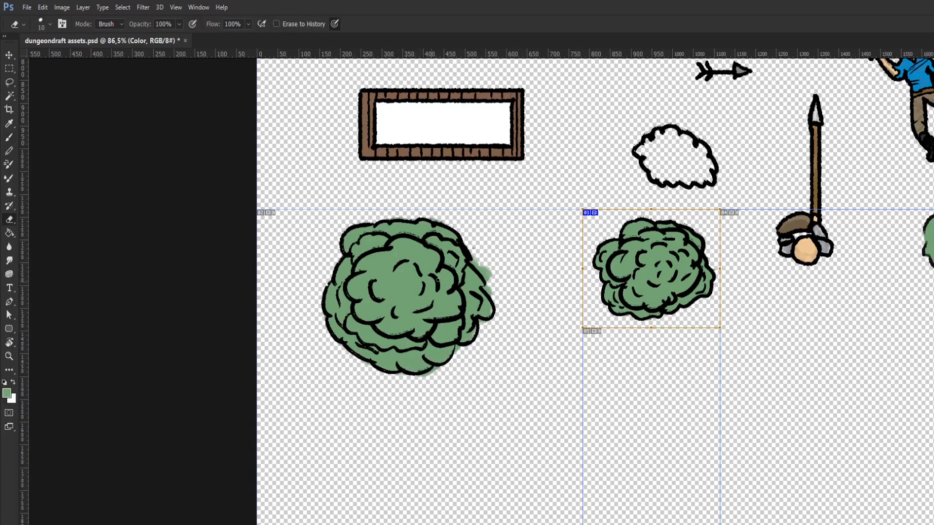
{"action": "left_click_drag", "start_coordinate": [492, 280], "coordinate": [472, 263]}
{"action": "mouse_move", "coordinate": [493, 294]}
{"action": "left_mouse_down"}
{"action": "mouse_move", "coordinate": [487, 288]}
{"action": "mouse_move", "coordinate": [493, 294]}
{"action": "left_mouse_up"}
{"action": "left_click_drag", "start_coordinate": [446, 365], "coordinate": [419, 377]}
- Draw a slice around the new tree and export the selected slice for web as a PNG-24 named tree-test
{"action": "left_click", "coordinate": [12, 372]}
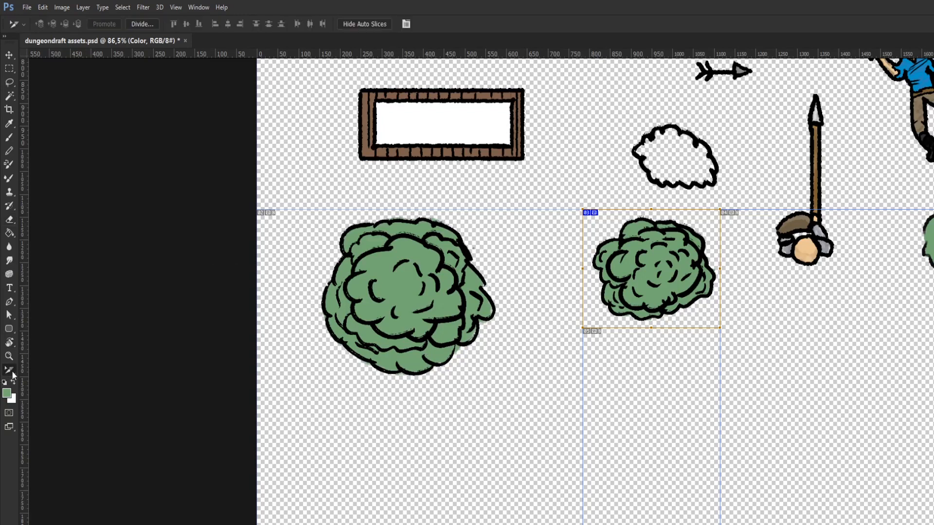
{"action": "left_click_drag", "start_coordinate": [312, 213], "coordinate": [503, 387]}
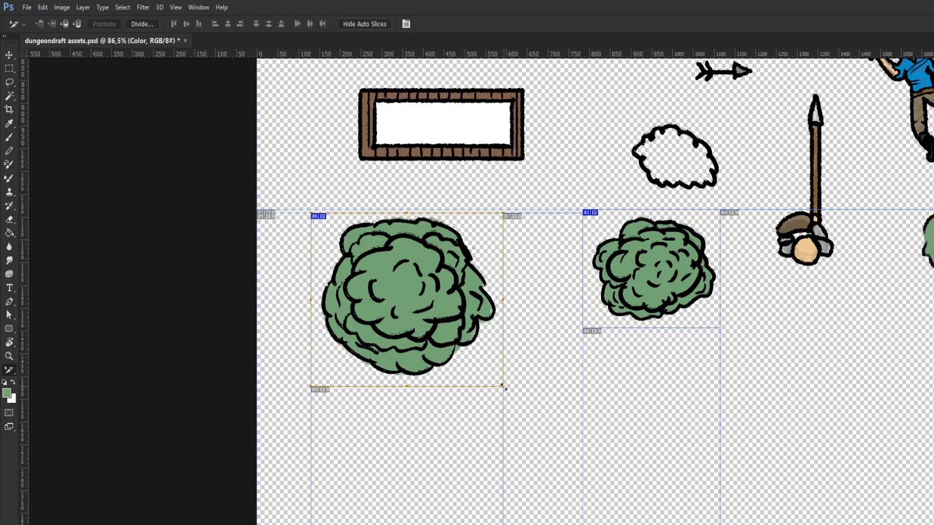
{"action": "left_click", "coordinate": [22, 6]}
{"action": "mouse_move", "coordinate": [63, 160]}
{"action": "left_click", "coordinate": [198, 196]}
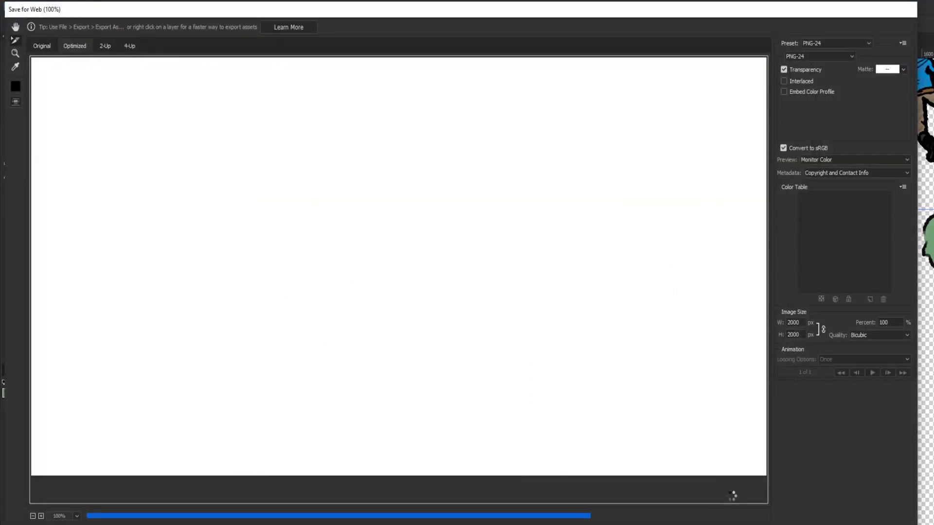
{"action": "scroll", "coordinate": [478, 337], "scroll_direction": "down", "scroll_amount": 10}
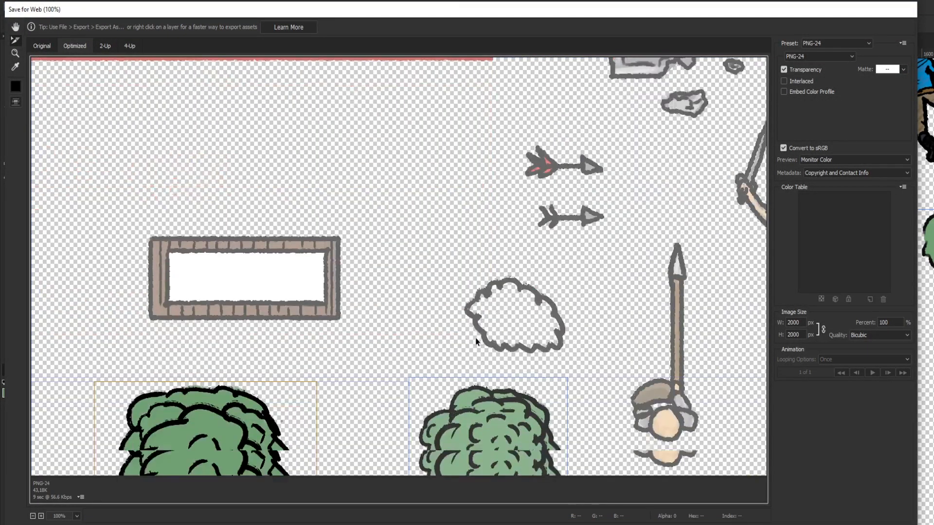
{"action": "key", "text": "Return"}
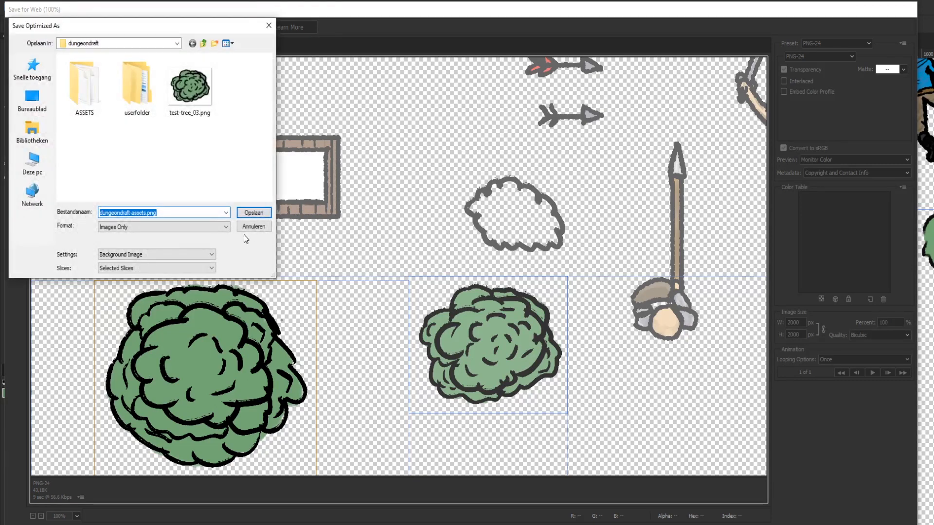
{"action": "type", "text": "tree-test"}
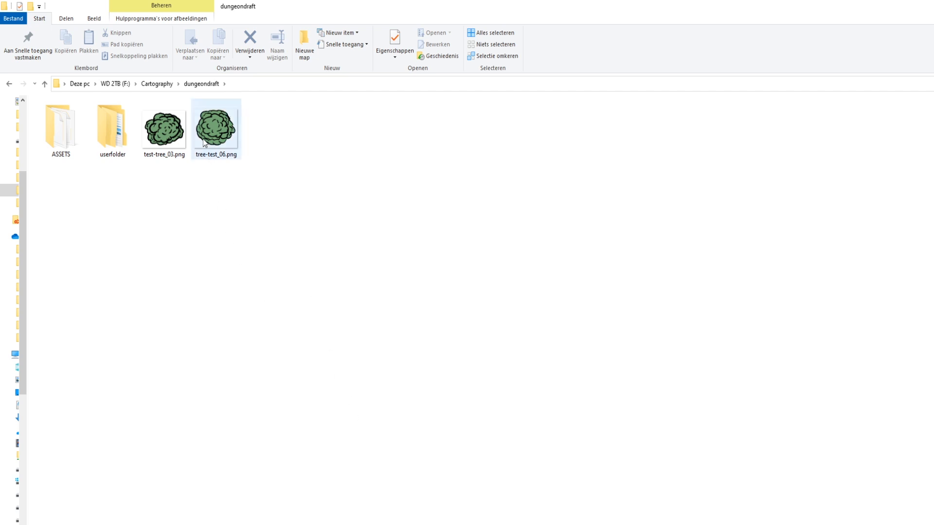
- In File Explorer, look through the test pack inside userfolder and return to the dungeondraft folder
{"action": "left_click_drag", "start_coordinate": [243, 178], "coordinate": [194, 183]}
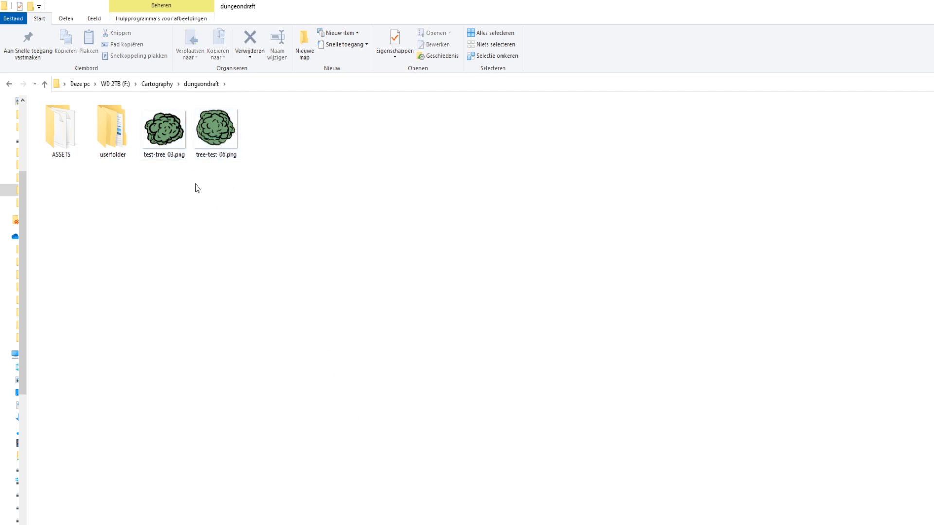
{"action": "double_click", "coordinate": [127, 143]}
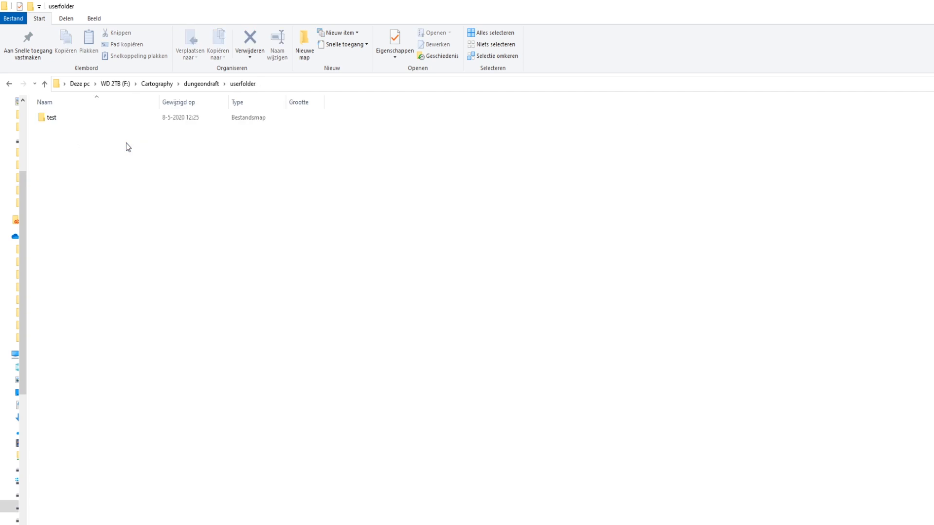
{"action": "double_click", "coordinate": [63, 121]}
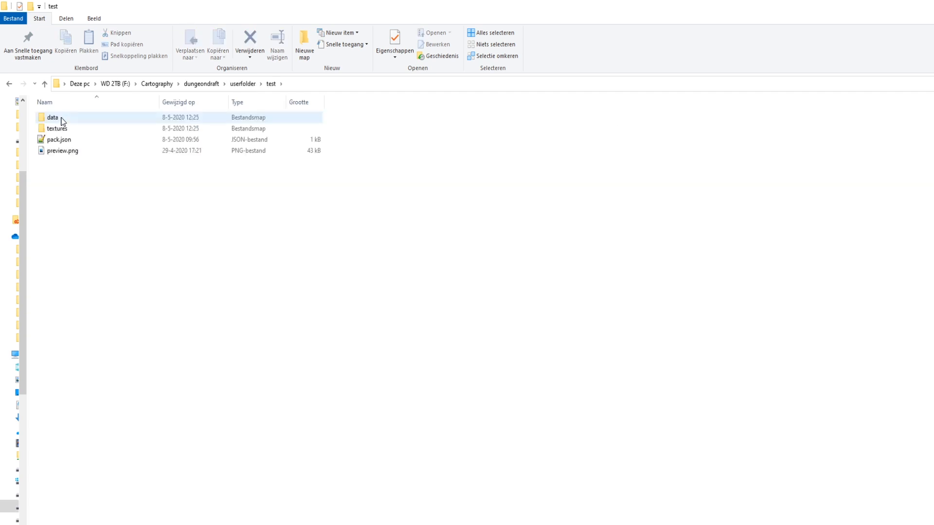
{"action": "key", "text": "BackSpace"}
{"action": "key", "text": "BackSpace"}
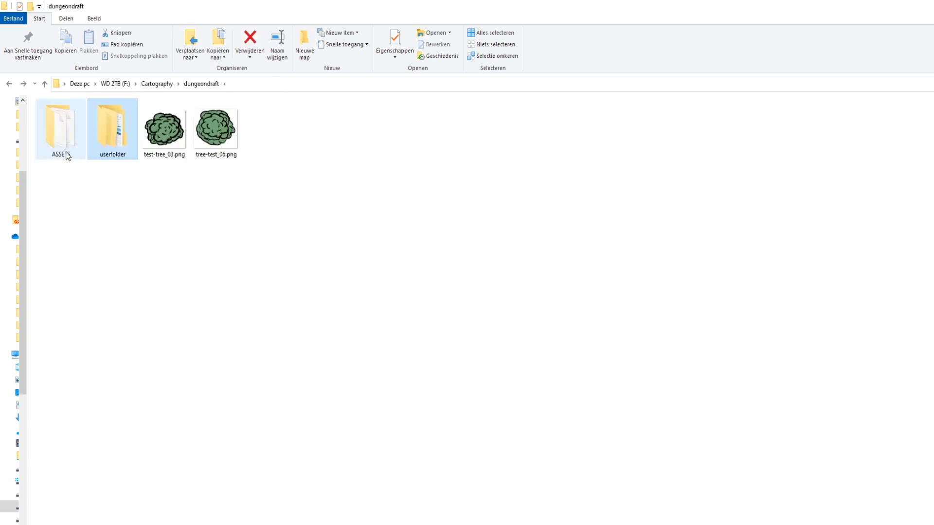
- Open the ASSETS folder and examine its dungeondraft_pack files
{"action": "left_click", "coordinate": [55, 144]}
{"action": "double_click", "coordinate": [55, 144]}
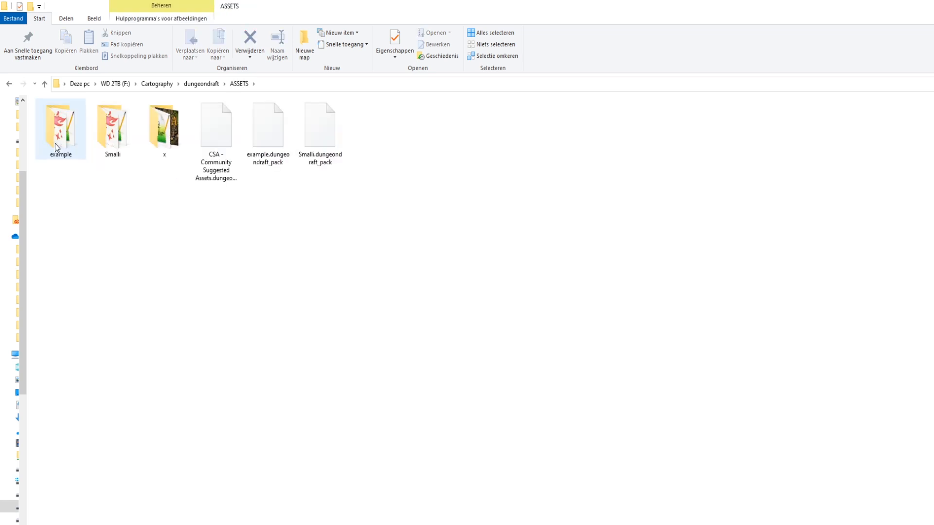
{"action": "left_click", "coordinate": [311, 142]}
{"action": "left_click_drag", "start_coordinate": [322, 207], "coordinate": [214, 141]}
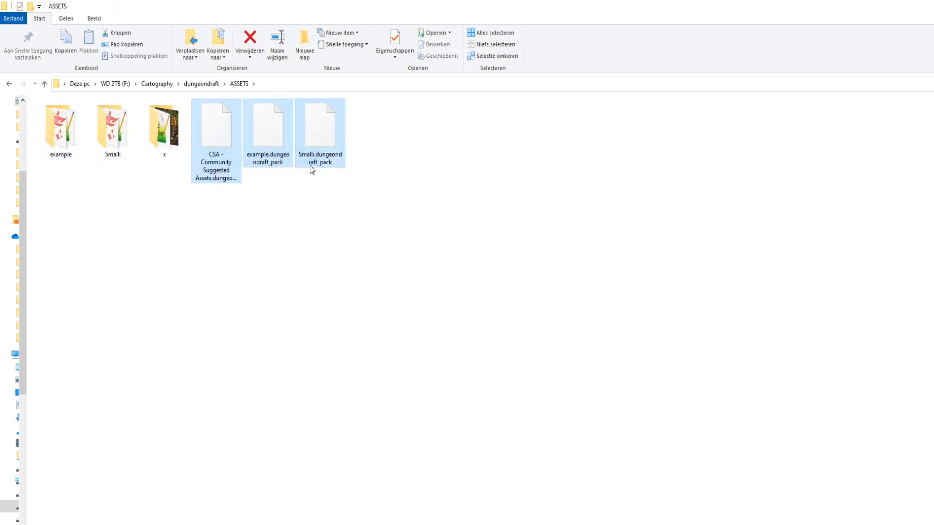
{"action": "left_click", "coordinate": [312, 203]}
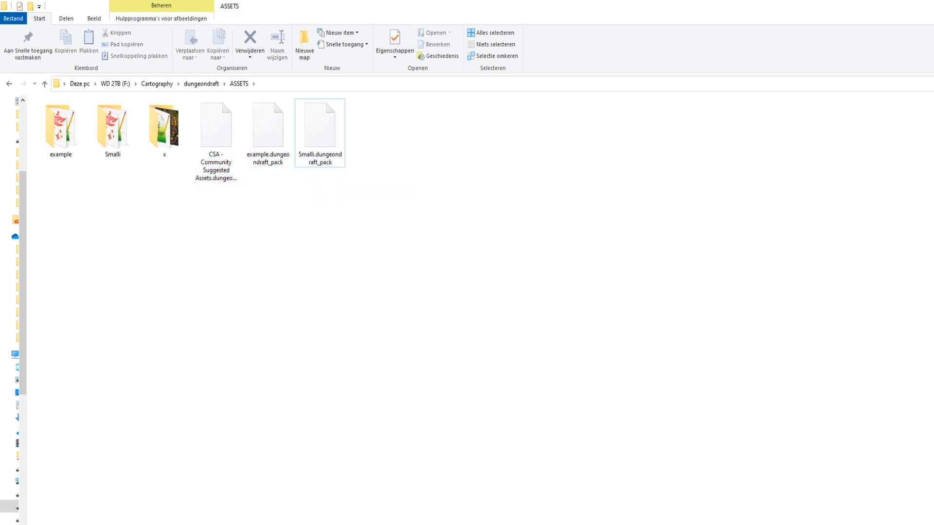
- Switch to Dungeondraft, review the assets folder path and listed packs under Custom Assets, and close without applying changes
{"action": "left_click", "coordinate": [356, 524]}
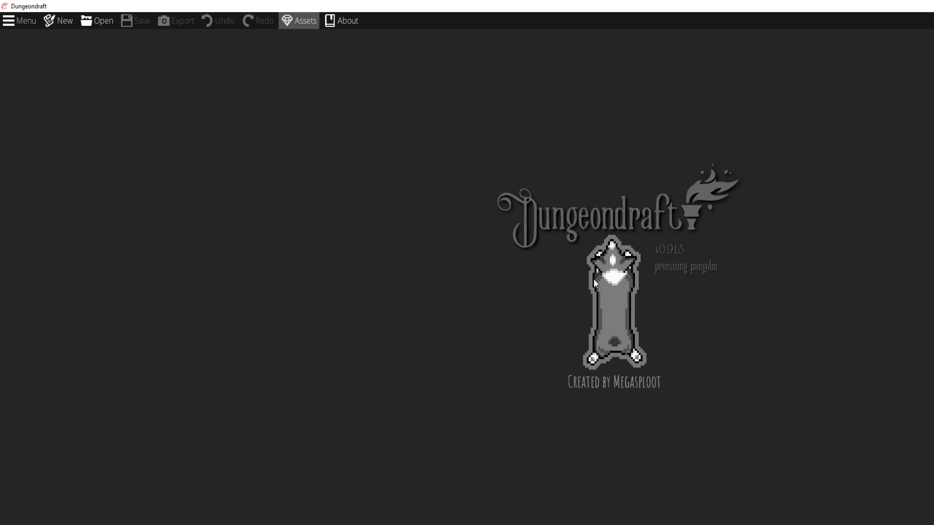
{"action": "left_click", "coordinate": [314, 23]}
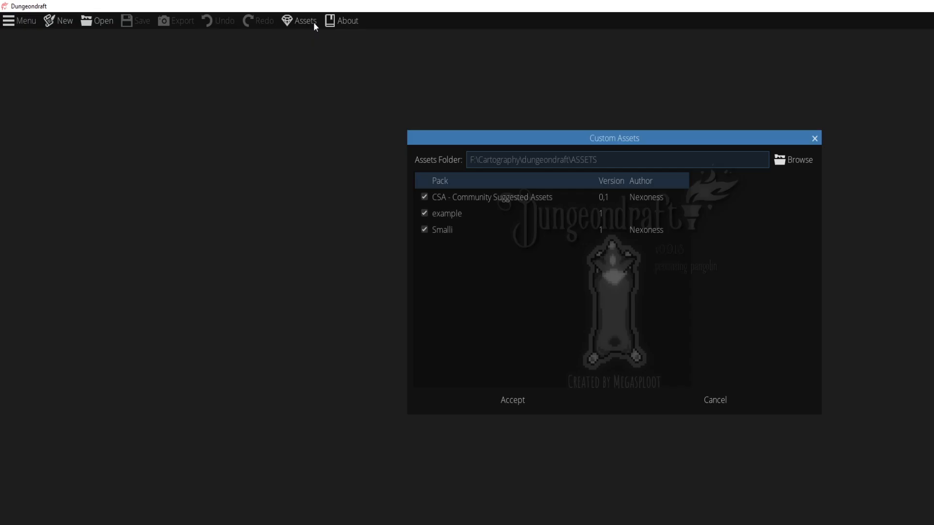
{"action": "left_click_drag", "start_coordinate": [467, 160], "coordinate": [627, 164]}
{"action": "left_click", "coordinate": [631, 164]}
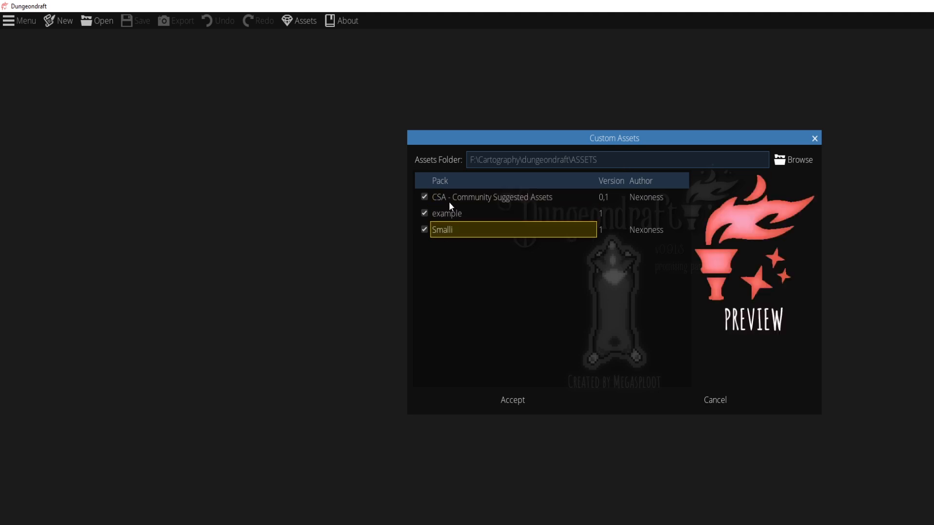
{"action": "left_click", "coordinate": [424, 197]}
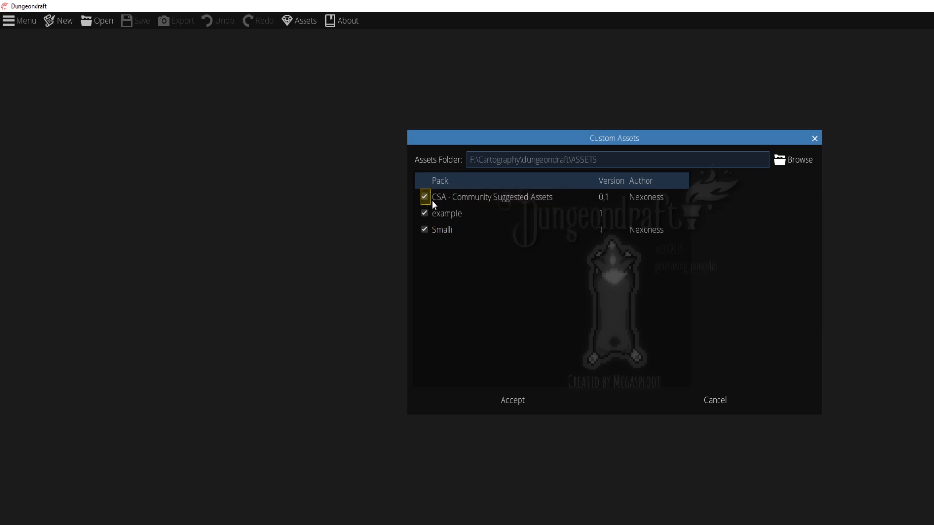
{"action": "left_click", "coordinate": [708, 403]}
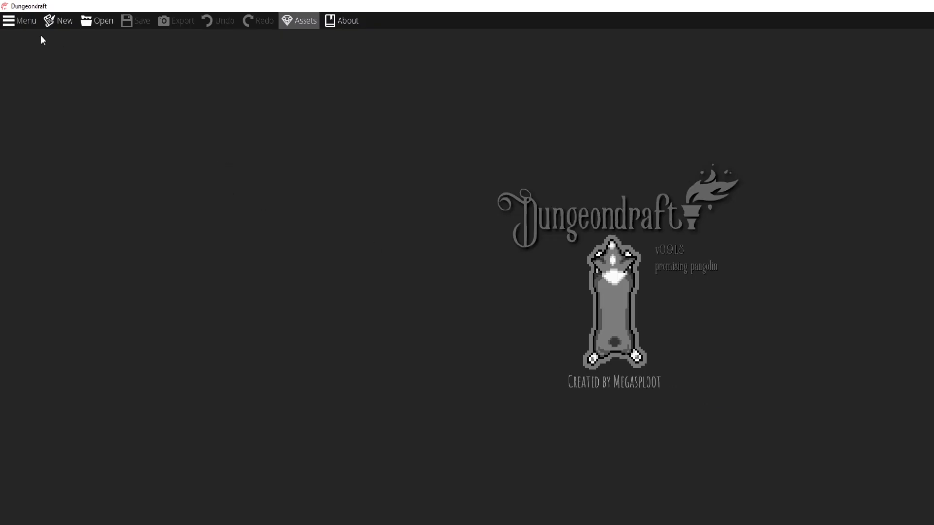
- Open Dungeondraft's Package Custom Assets dialog, and view the test folder inside userfolder in File Explorer
{"action": "left_click", "coordinate": [27, 20]}
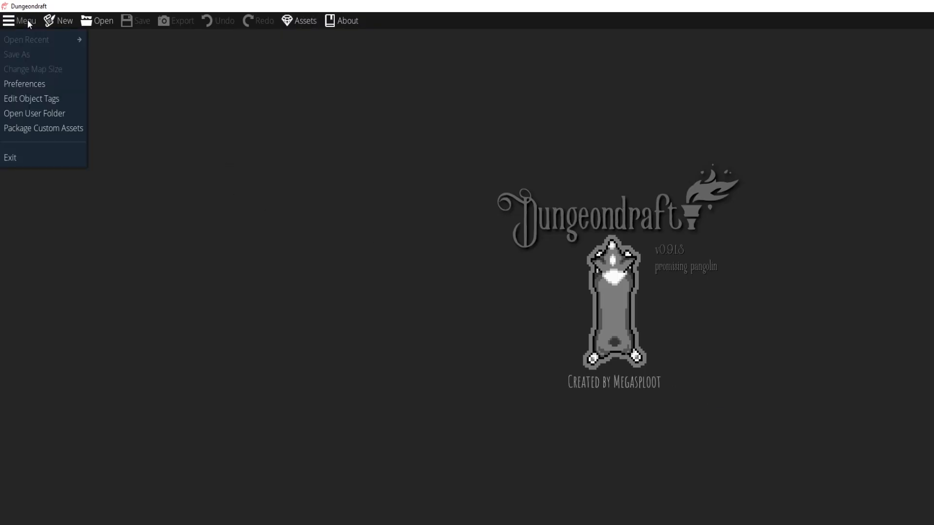
{"action": "left_click", "coordinate": [44, 129]}
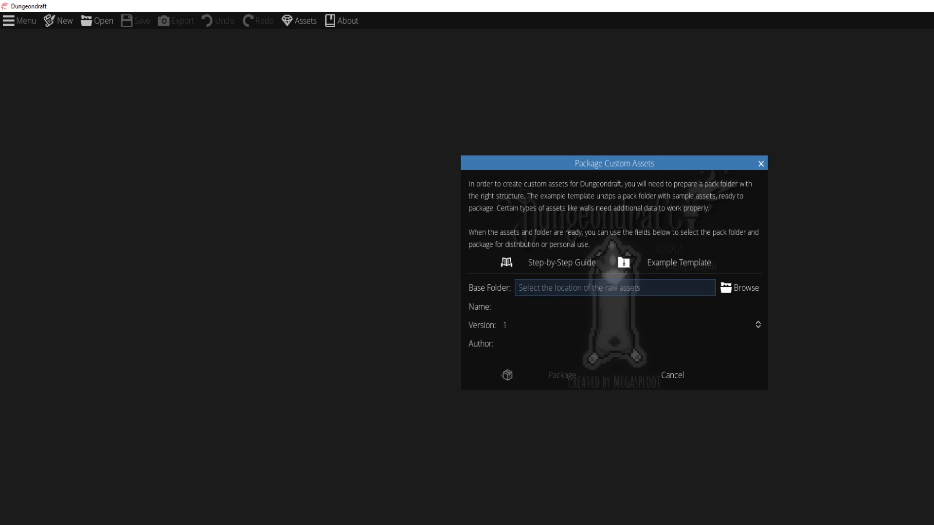
{"action": "left_click", "coordinate": [87, 524]}
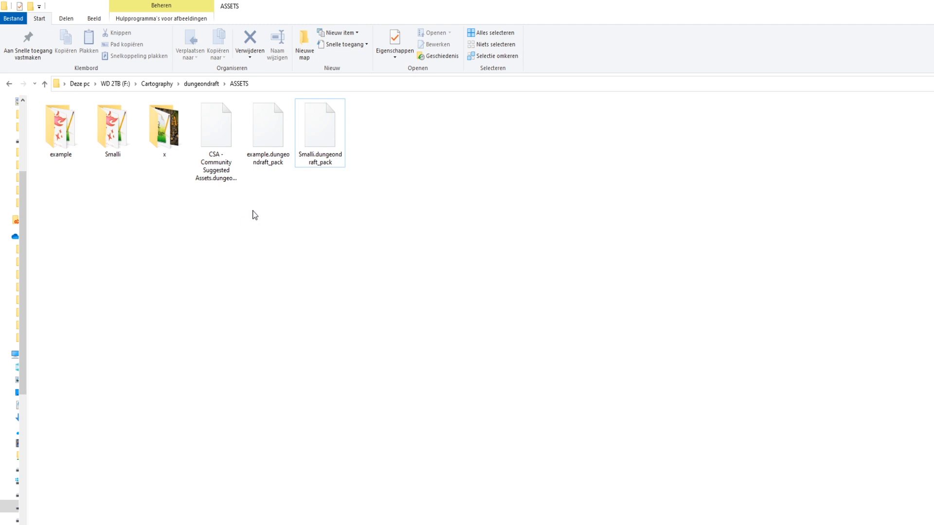
{"action": "key", "text": "alt+Up"}
{"action": "double_click", "coordinate": [112, 136]}
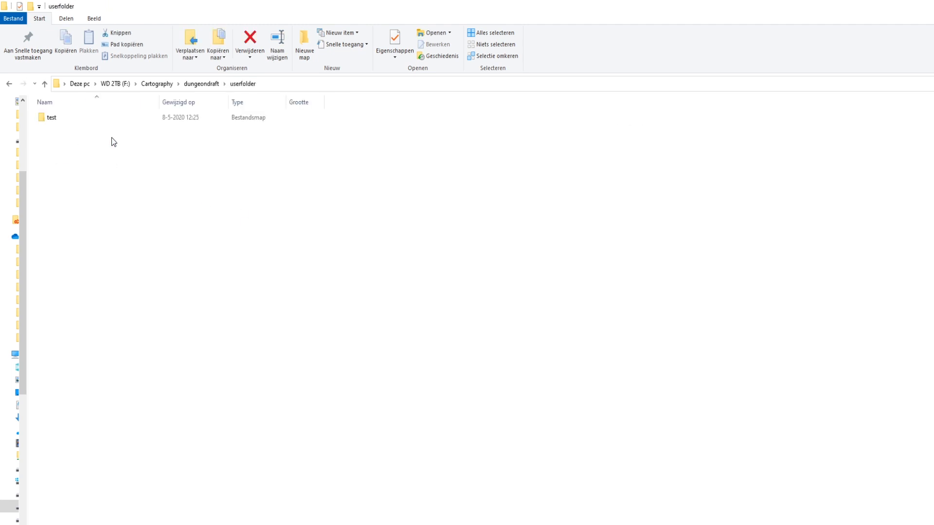
{"action": "double_click", "coordinate": [80, 121]}
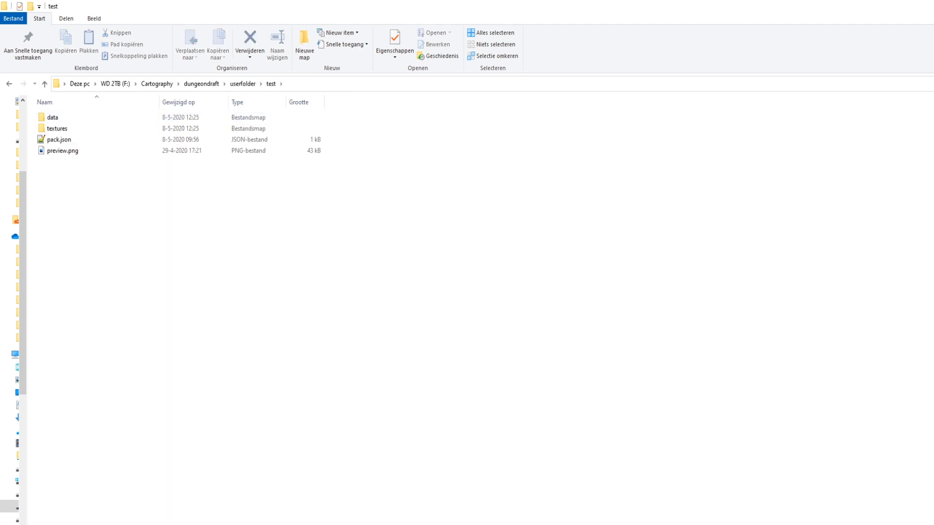
- Return to Dungeondraft, look over the package's Name, Version and Author fields, and cancel the packaging
{"action": "key", "text": "alt+Tab"}
{"action": "left_click", "coordinate": [516, 305]}
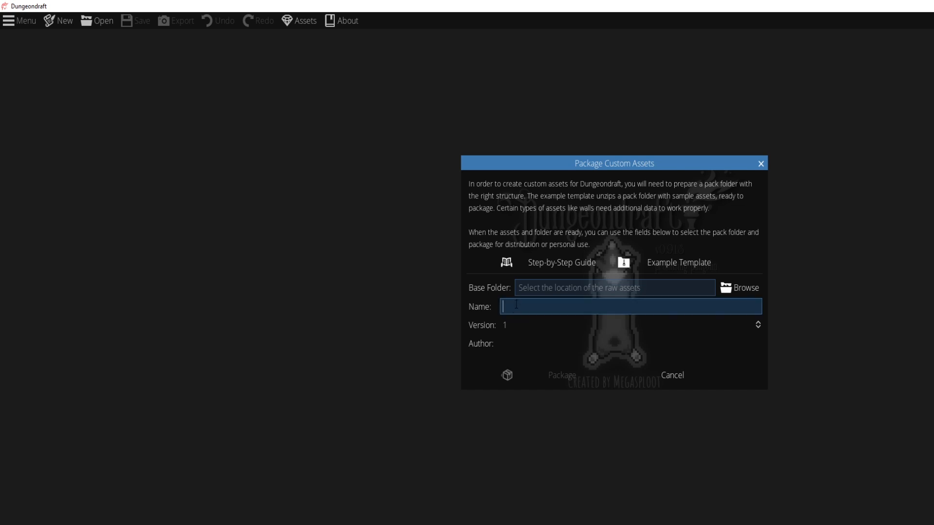
{"action": "key", "text": "Tab"}
{"action": "key", "text": "Tab"}
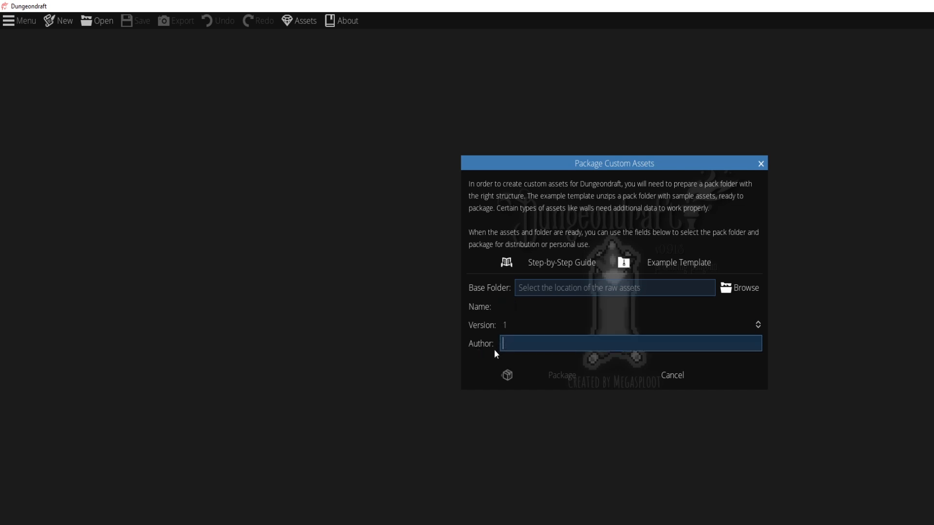
{"action": "left_click", "coordinate": [673, 375]}
- Switch to File Explorer and inspect the test pack's data folder and its walls subfolder
{"action": "key", "text": "alt+Tab"}
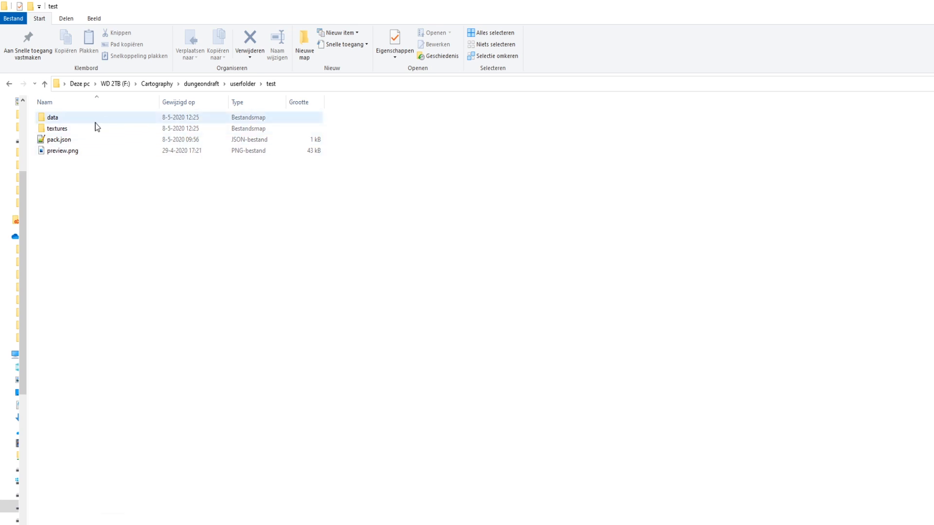
{"action": "mouse_move", "coordinate": [98, 126]}
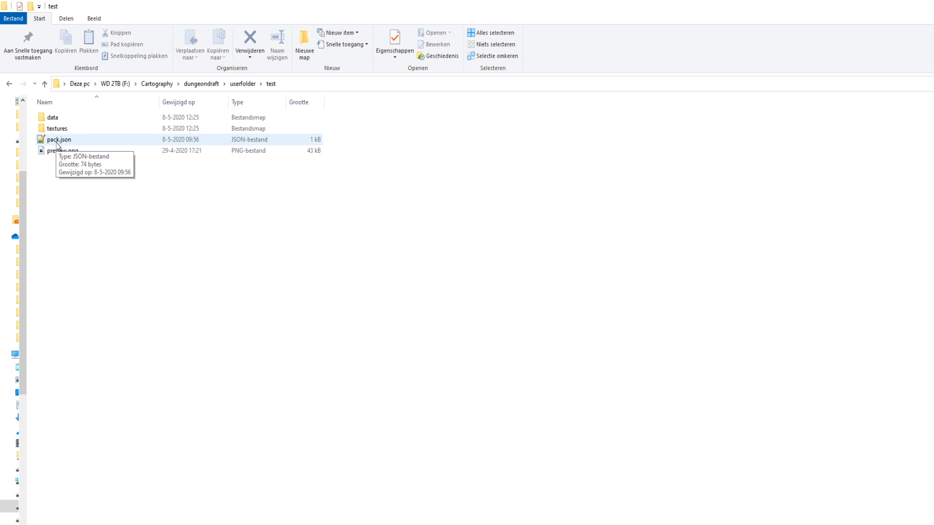
{"action": "double_click", "coordinate": [52, 118]}
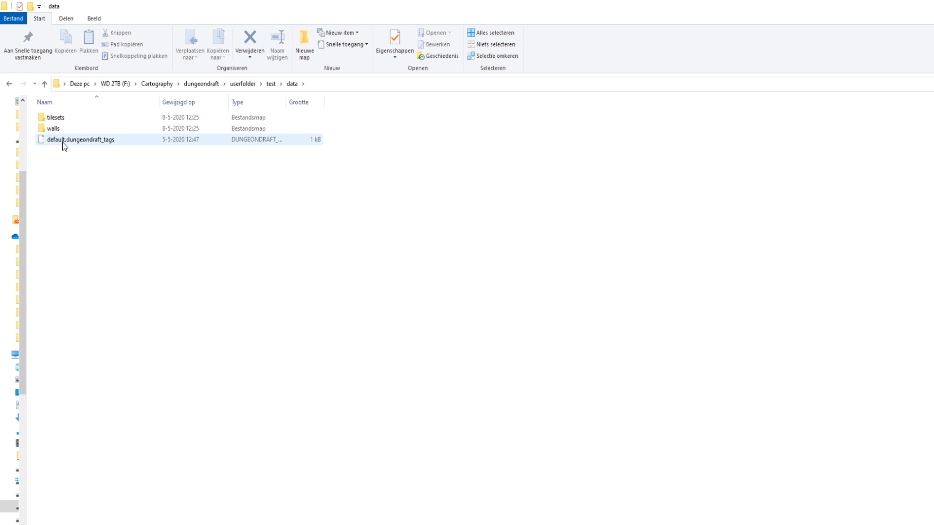
{"action": "double_click", "coordinate": [62, 129]}
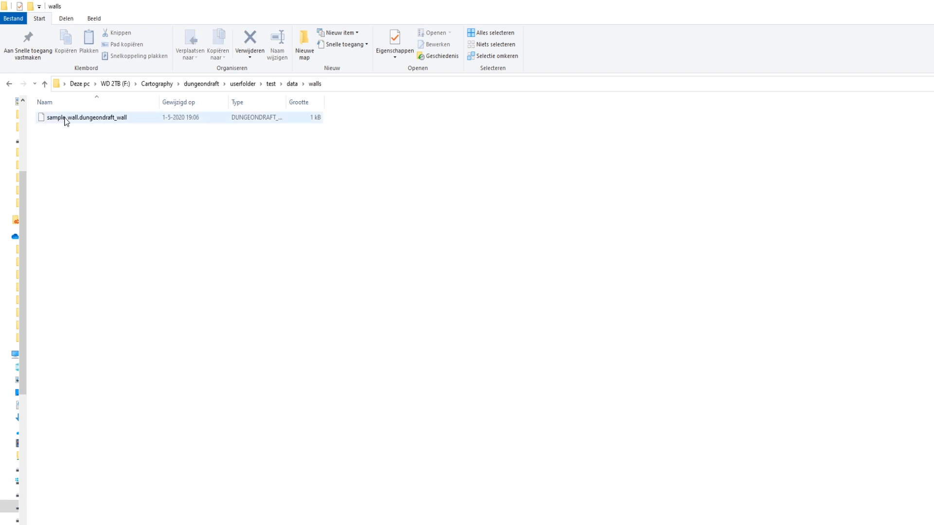
- Inspect the tilesets folder inside the test pack's data folder, and view the subfolders of its textures folder
{"action": "key", "text": "BackSpace"}
{"action": "double_click", "coordinate": [59, 121]}
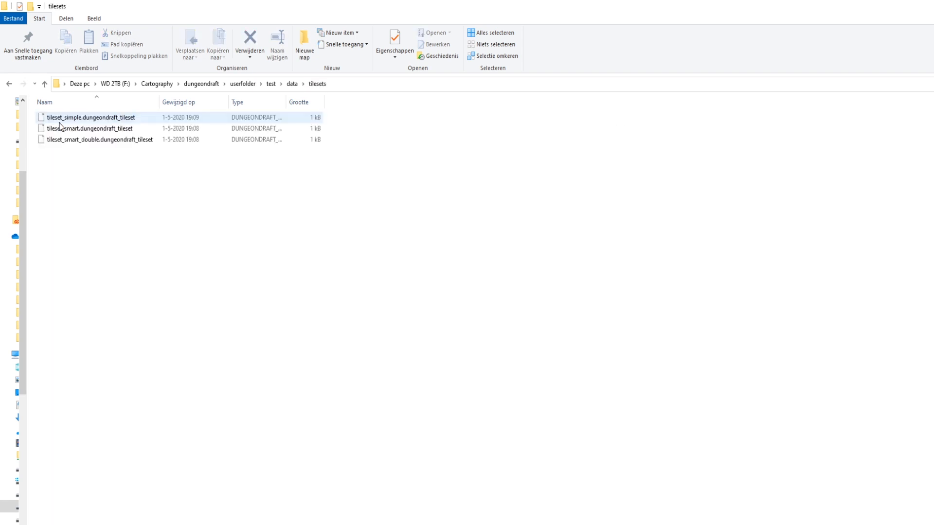
{"action": "key", "text": "BackSpace"}
{"action": "key", "text": "BackSpace"}
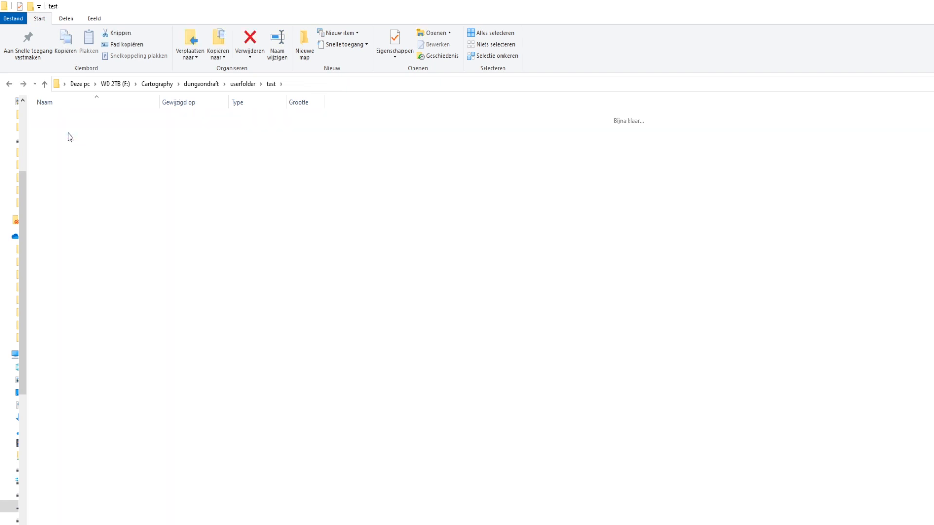
{"action": "double_click", "coordinate": [70, 137]}
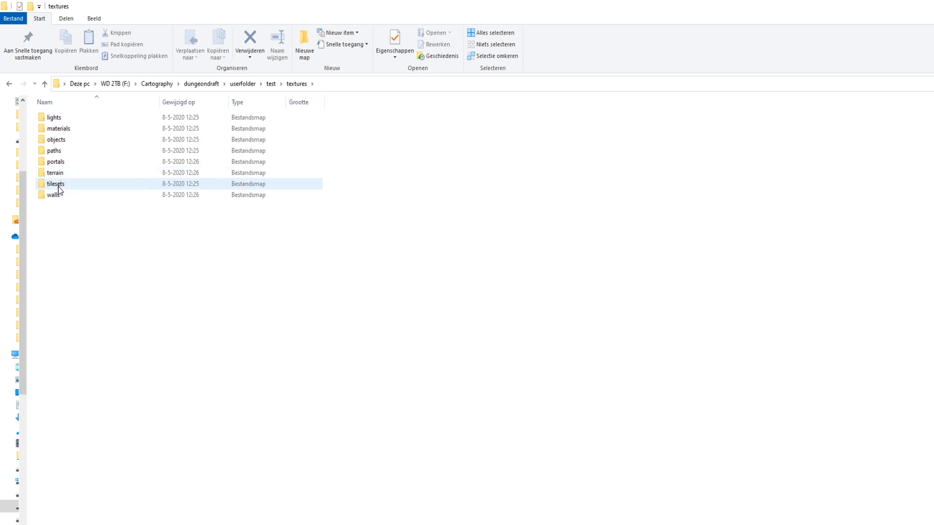
- Copy test-tree_03.png and tree-test_06.png into the test pack's textures\objects folder
{"action": "double_click", "coordinate": [62, 141]}
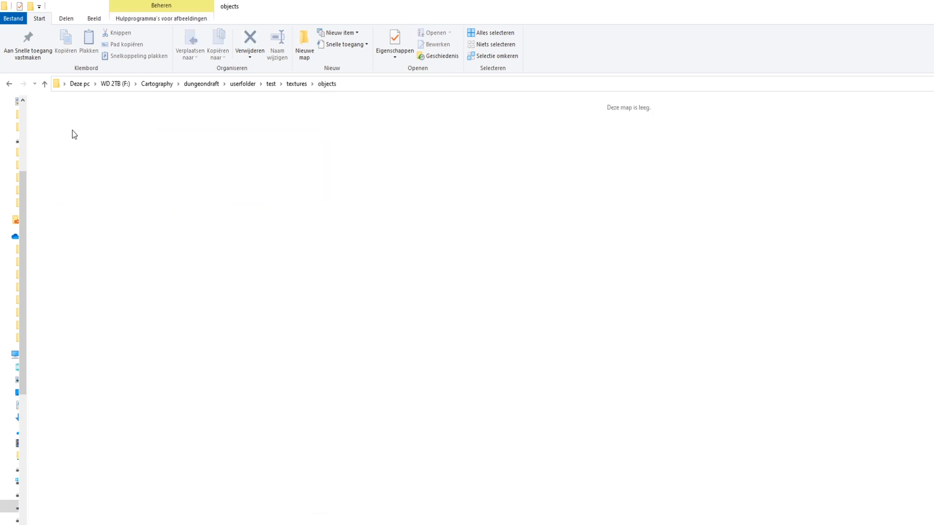
{"action": "left_click", "coordinate": [193, 85]}
{"action": "left_click_drag", "start_coordinate": [194, 162], "coordinate": [162, 135]}
{"action": "key", "text": "ctrl+c"}
{"action": "key", "text": "alt+Left"}
{"action": "right_click", "coordinate": [174, 174]}
{"action": "left_click", "coordinate": [97, 246]}
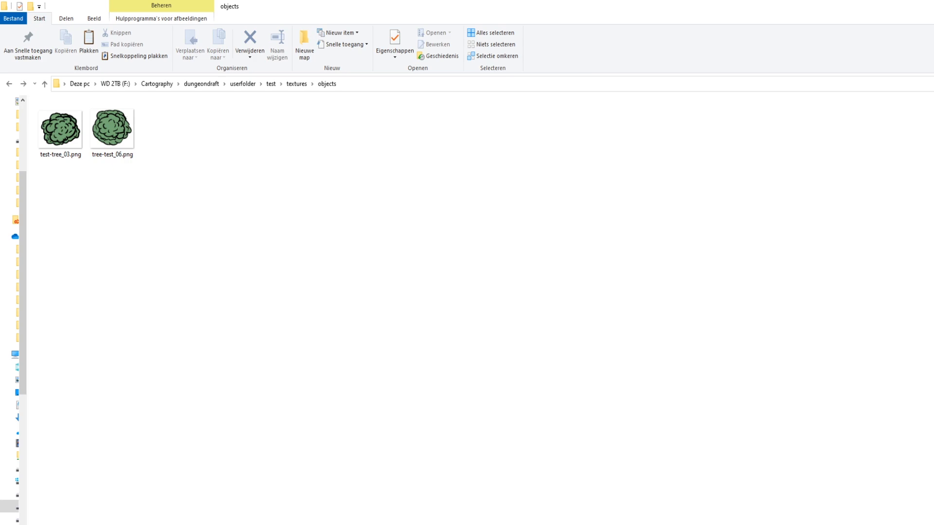
- Switch to Dungeondraft, start packaging custom assets, and choose F:\Cartography\dungeondraft\userfolder\test as the base folder
{"action": "left_click", "coordinate": [365, 523]}
{"action": "left_click", "coordinate": [24, 24]}
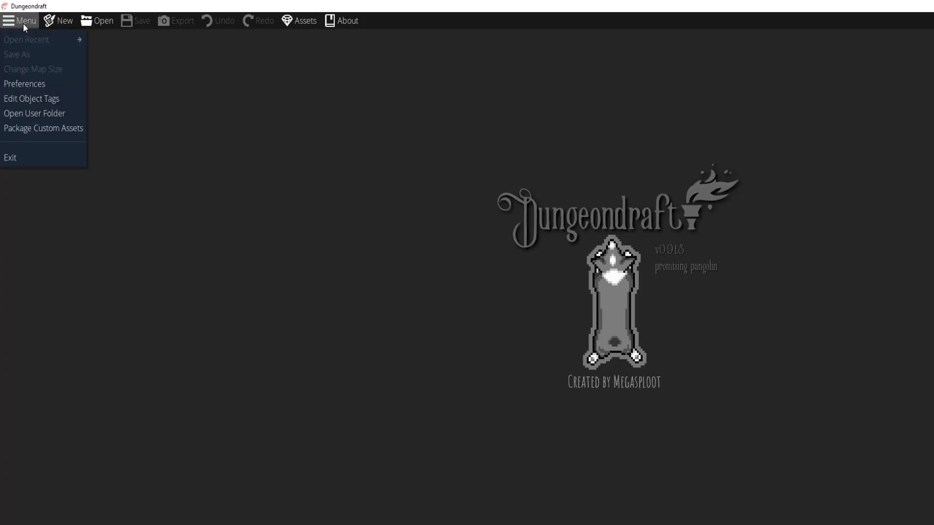
{"action": "left_click", "coordinate": [33, 128]}
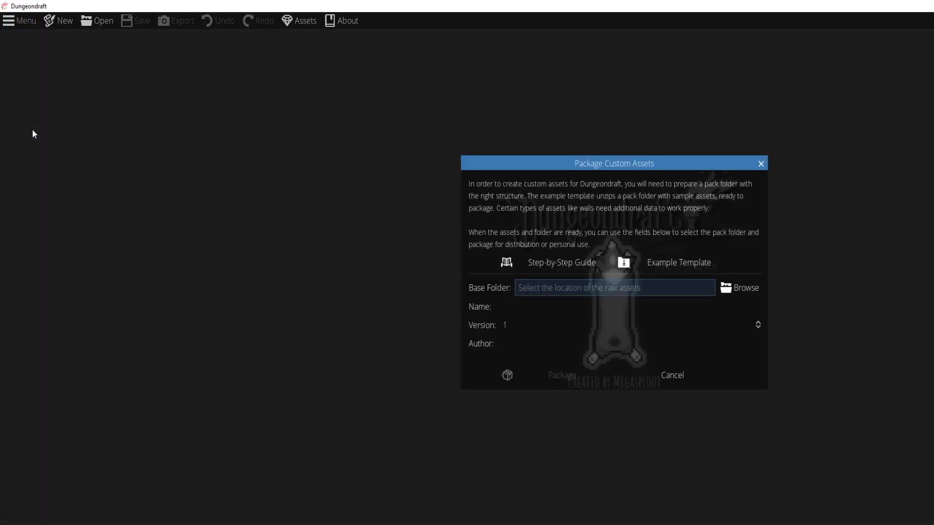
{"action": "left_click", "coordinate": [726, 288]}
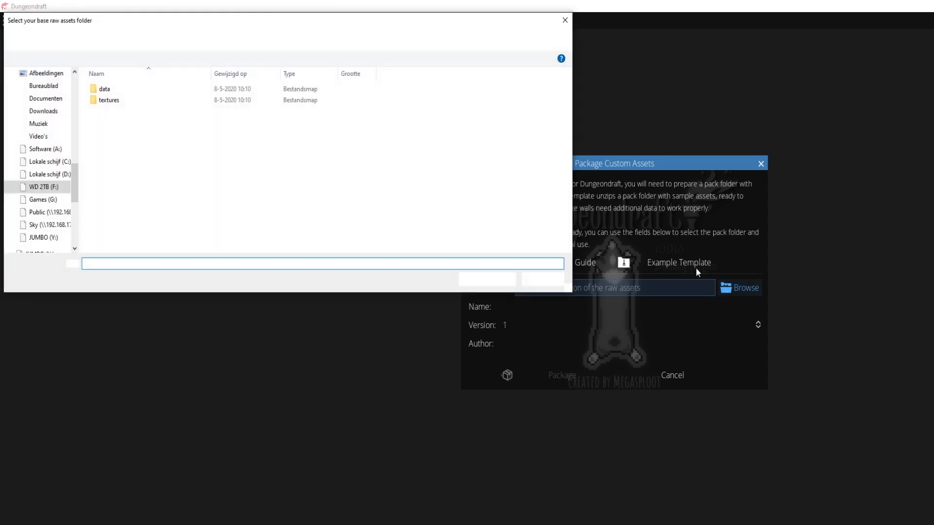
{"action": "left_click", "coordinate": [242, 39]}
{"action": "left_click", "coordinate": [205, 39]}
{"action": "double_click", "coordinate": [166, 100]}
{"action": "left_click", "coordinate": [139, 86]}
{"action": "double_click", "coordinate": [139, 86]}
{"action": "key", "text": "alt+Left"}
{"action": "left_click", "coordinate": [486, 282]}
- Name the package "Test assets", enter the author's name, and build the package with version 1
{"action": "left_click", "coordinate": [544, 306]}
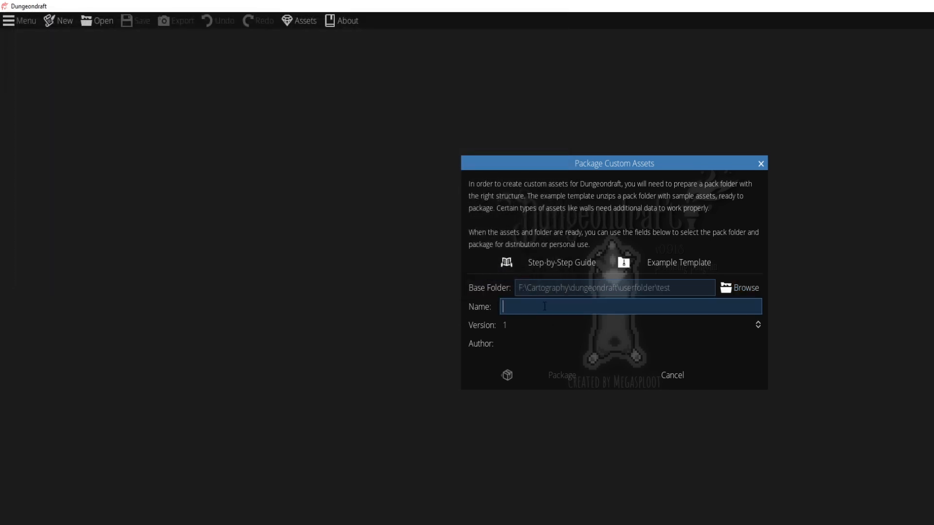
{"action": "type", "text": "Test assets"}
{"action": "key", "text": "Tab"}
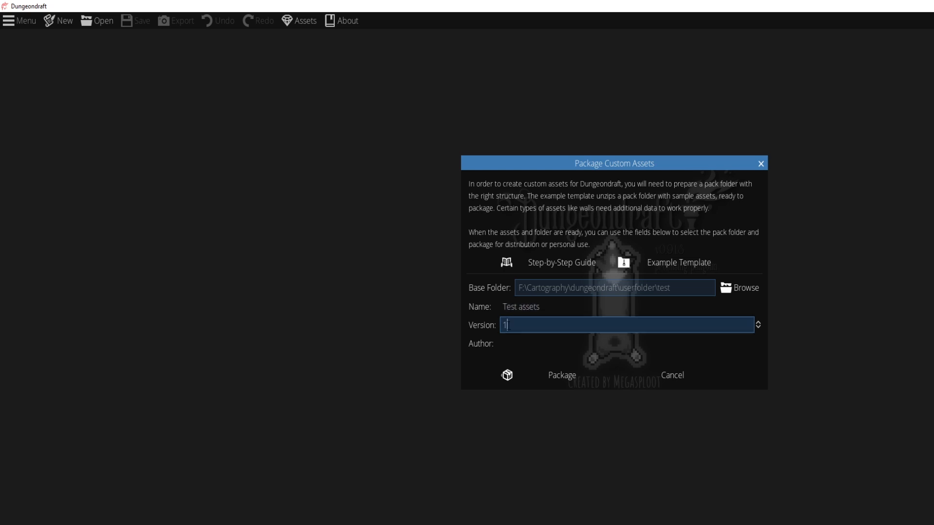
{"action": "left_click", "coordinate": [508, 343]}
{"action": "type", "text": "Nexoness"}
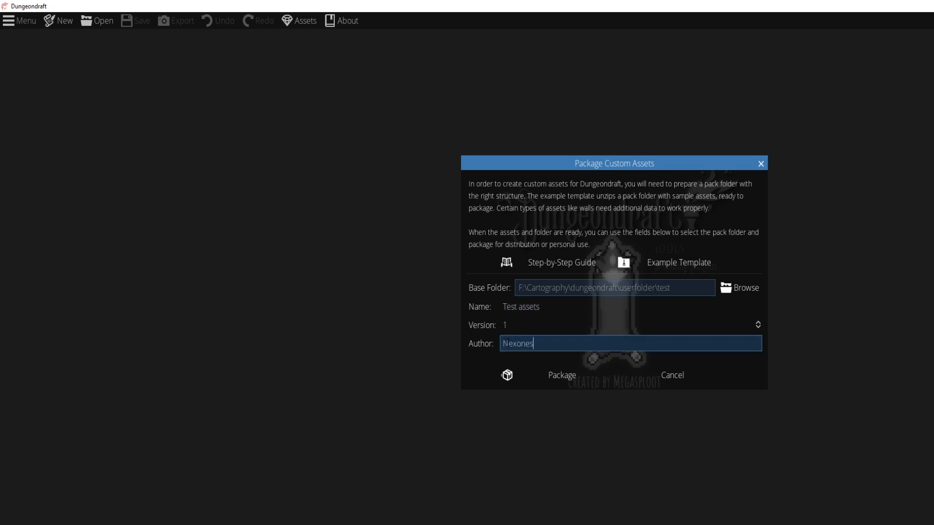
{"action": "left_click", "coordinate": [547, 372]}
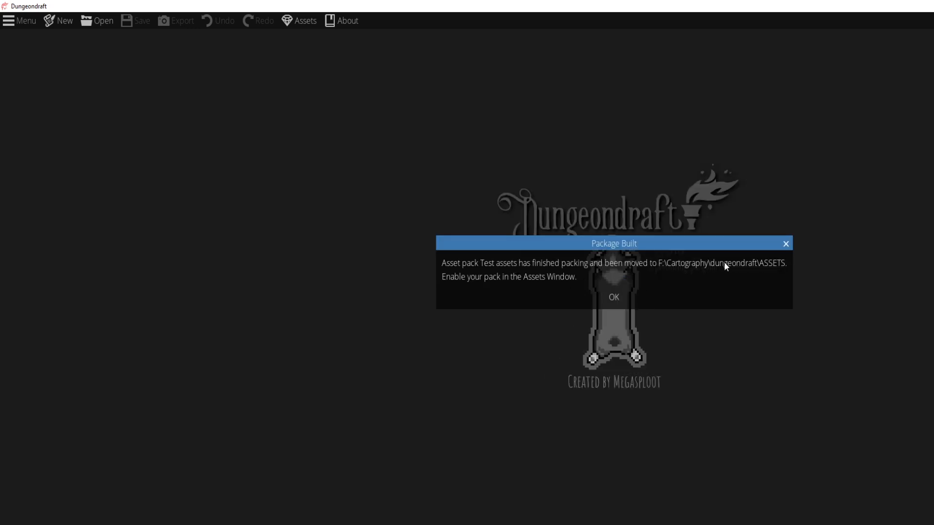
{"action": "left_click", "coordinate": [613, 292]}
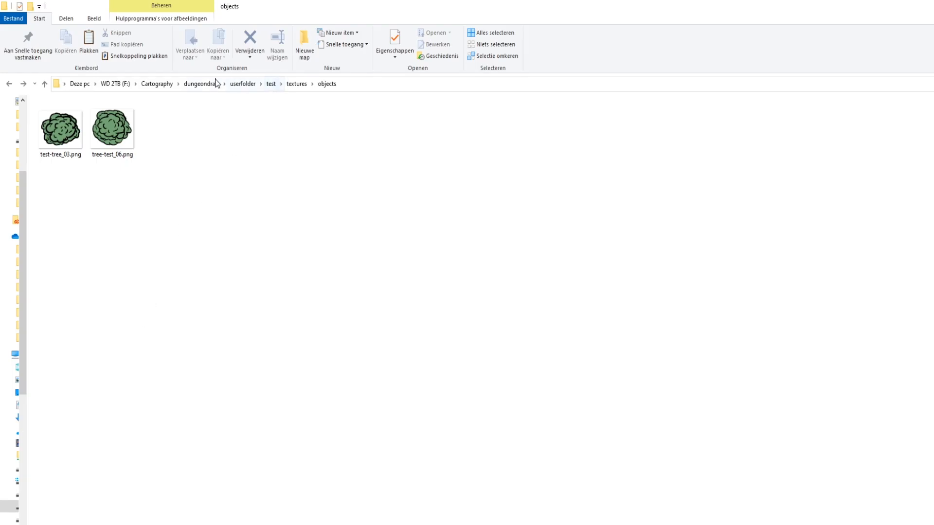
- Switch to File Explorer and look at the Test assets.dungeondraft_pack file in the dungeondraft\ASSETS folder
{"action": "left_click", "coordinate": [199, 84]}
{"action": "double_click", "coordinate": [82, 146]}
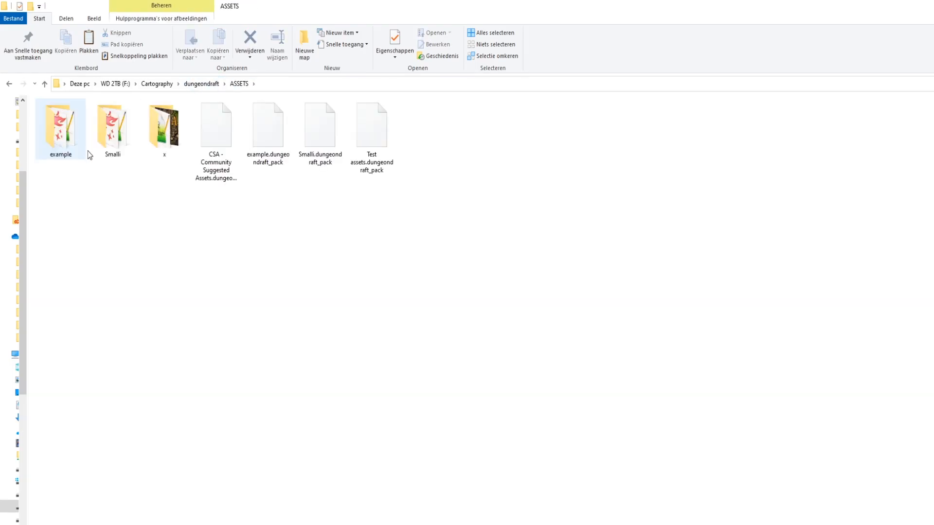
{"action": "left_click", "coordinate": [362, 155]}
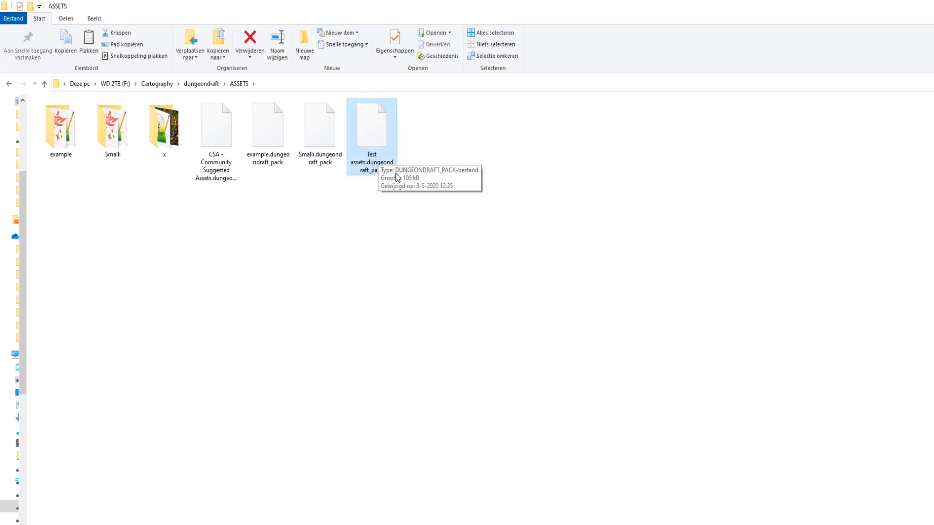
{"action": "left_click", "coordinate": [376, 216]}
{"action": "left_click", "coordinate": [363, 145]}
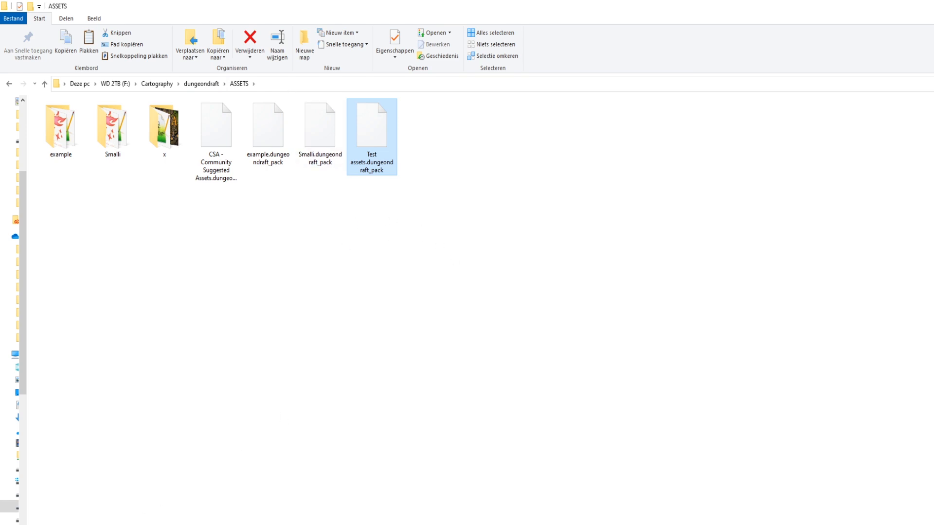
- Switch to Dungeondraft, enable the "Test assets 2" pack under Custom Assets, and accept the changed pack selection
{"action": "key", "text": "alt+Tab"}
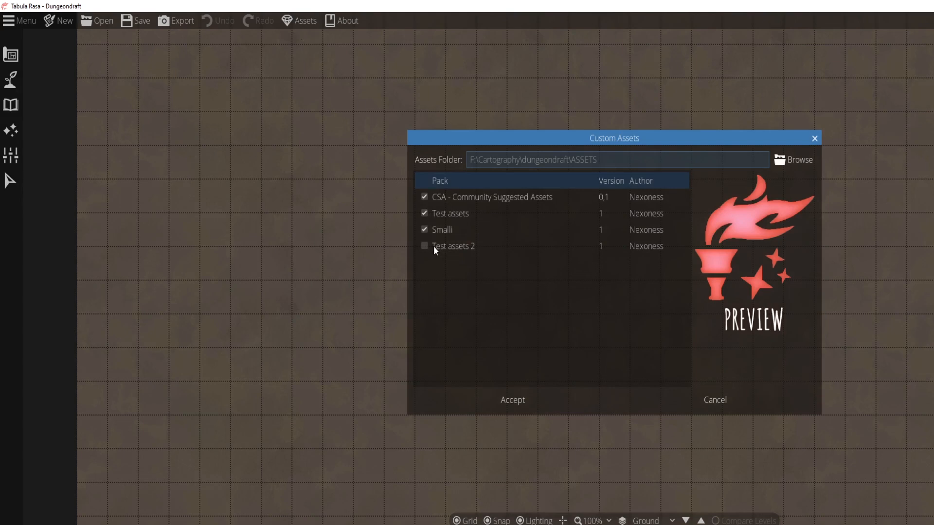
{"action": "left_click", "coordinate": [435, 250]}
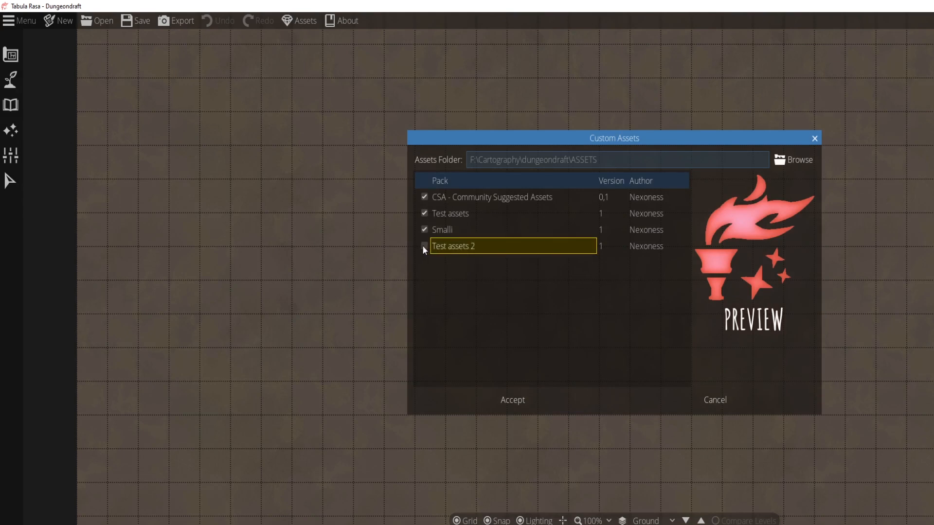
{"action": "left_click", "coordinate": [426, 247]}
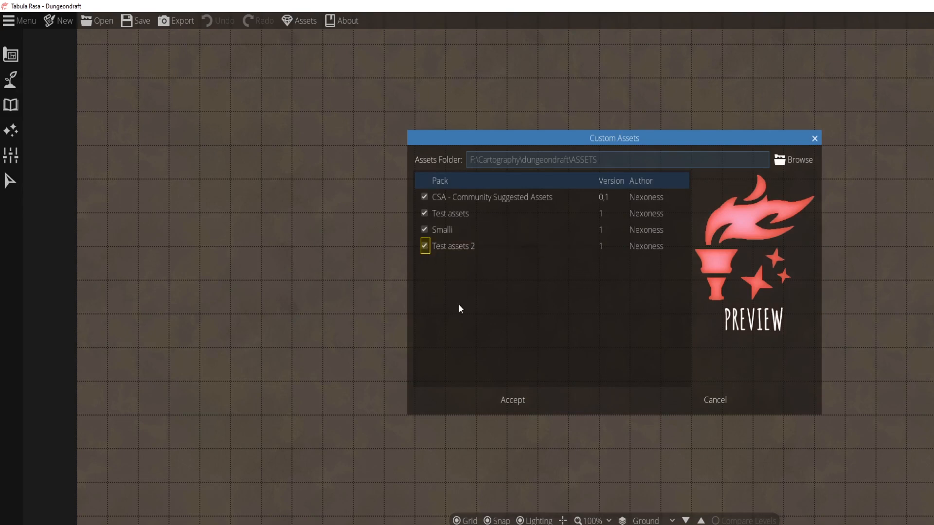
{"action": "left_click", "coordinate": [511, 402]}
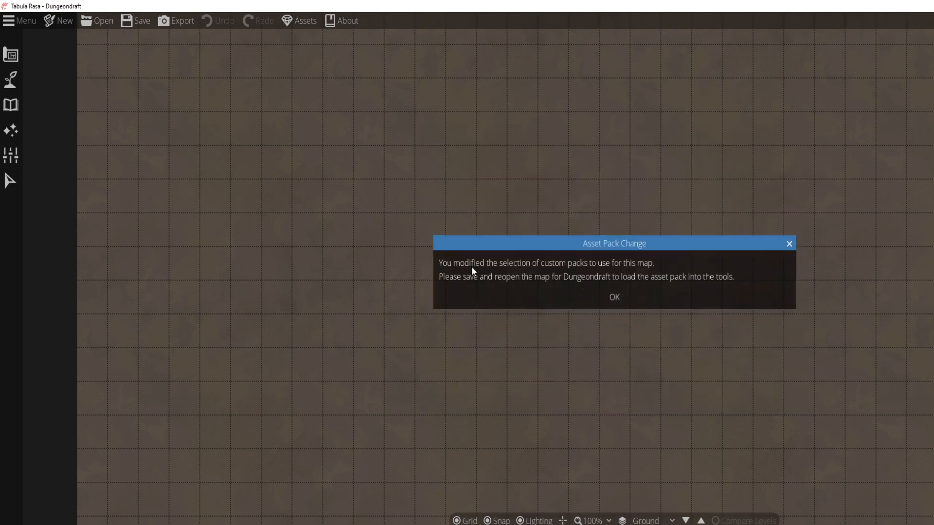
{"action": "left_click", "coordinate": [616, 298]}
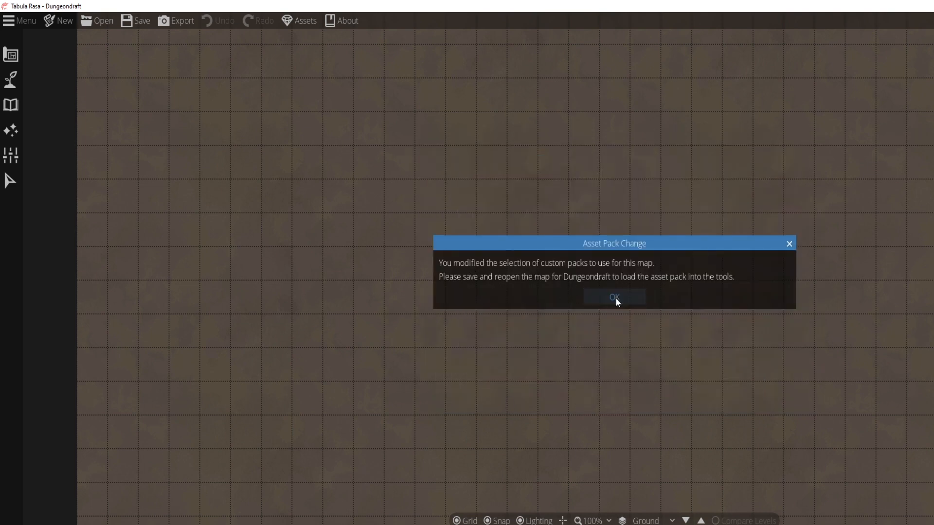
- Create a new map 35 tiles wide and 20 tiles high without the Map Wizard
{"action": "left_click", "coordinate": [24, 24]}
{"action": "left_click", "coordinate": [47, 23]}
{"action": "left_click", "coordinate": [48, 23]}
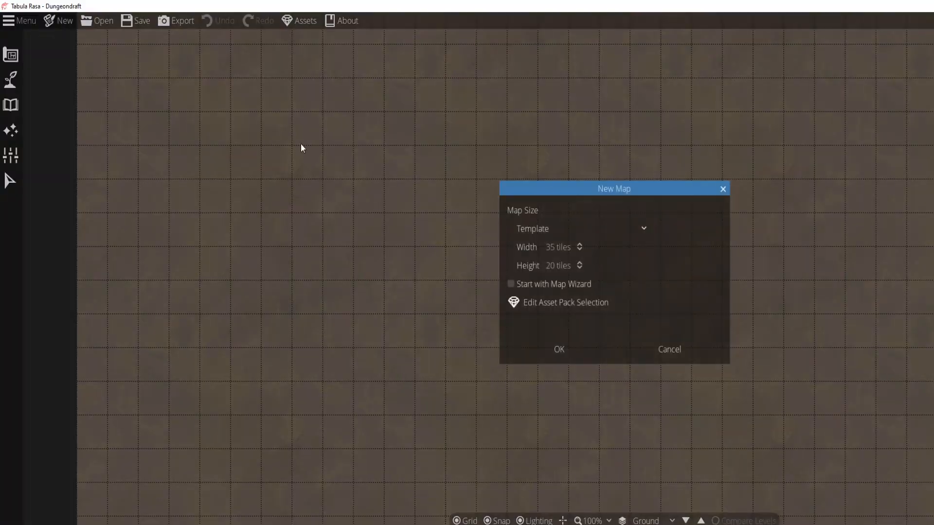
{"action": "left_click", "coordinate": [549, 349]}
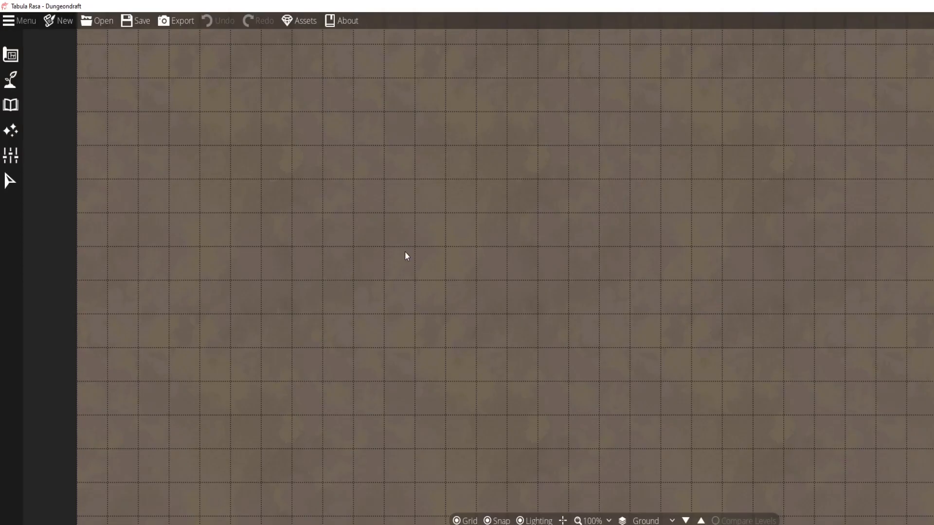
- Place two large trees and one small tree from the custom assets on the map with the Object Tool
{"action": "left_click", "coordinate": [10, 104]}
{"action": "left_click", "coordinate": [54, 76]}
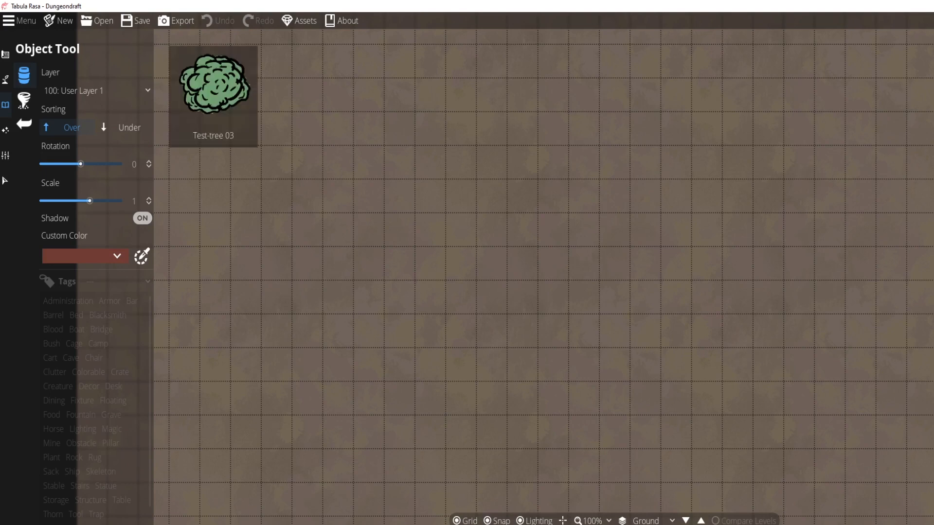
{"action": "left_click", "coordinate": [568, 195]}
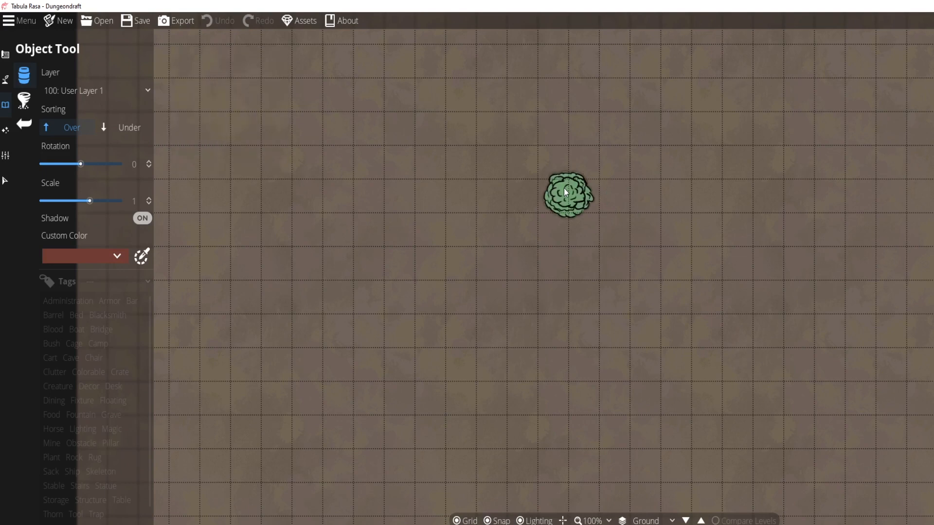
{"action": "left_click", "coordinate": [565, 247]}
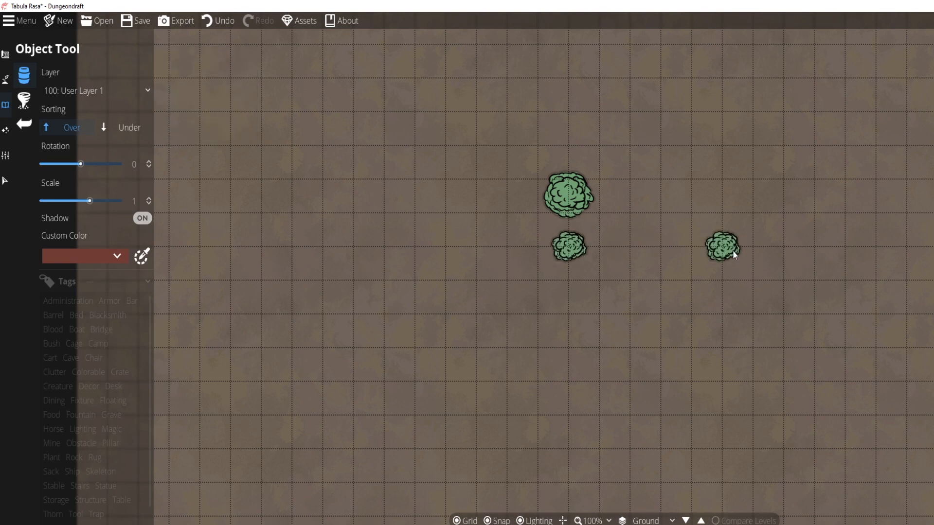
{"action": "left_click", "coordinate": [645, 178]}
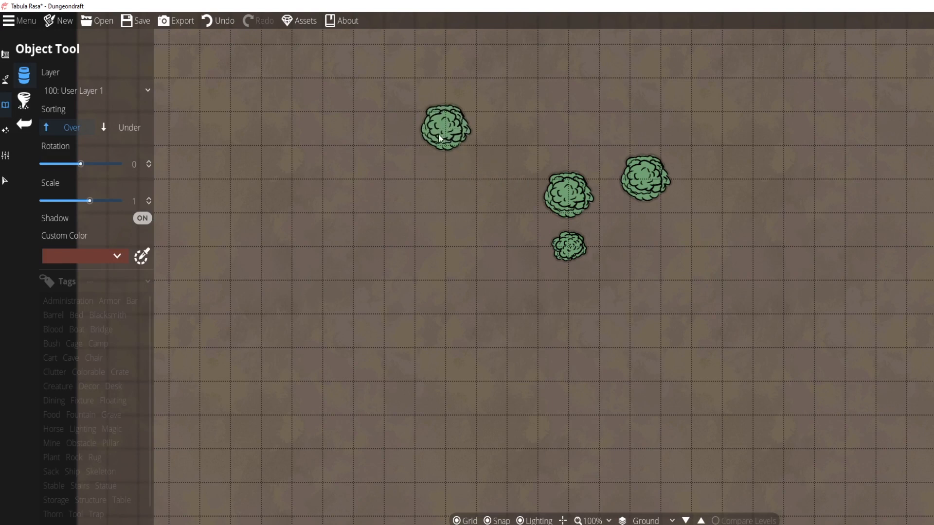
{"action": "left_click_drag", "start_coordinate": [374, 156], "coordinate": [398, 200]}
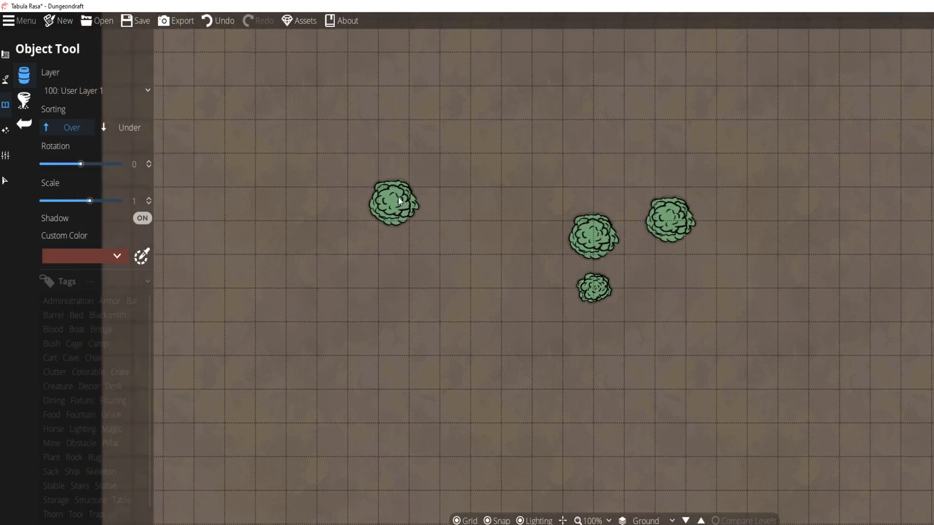